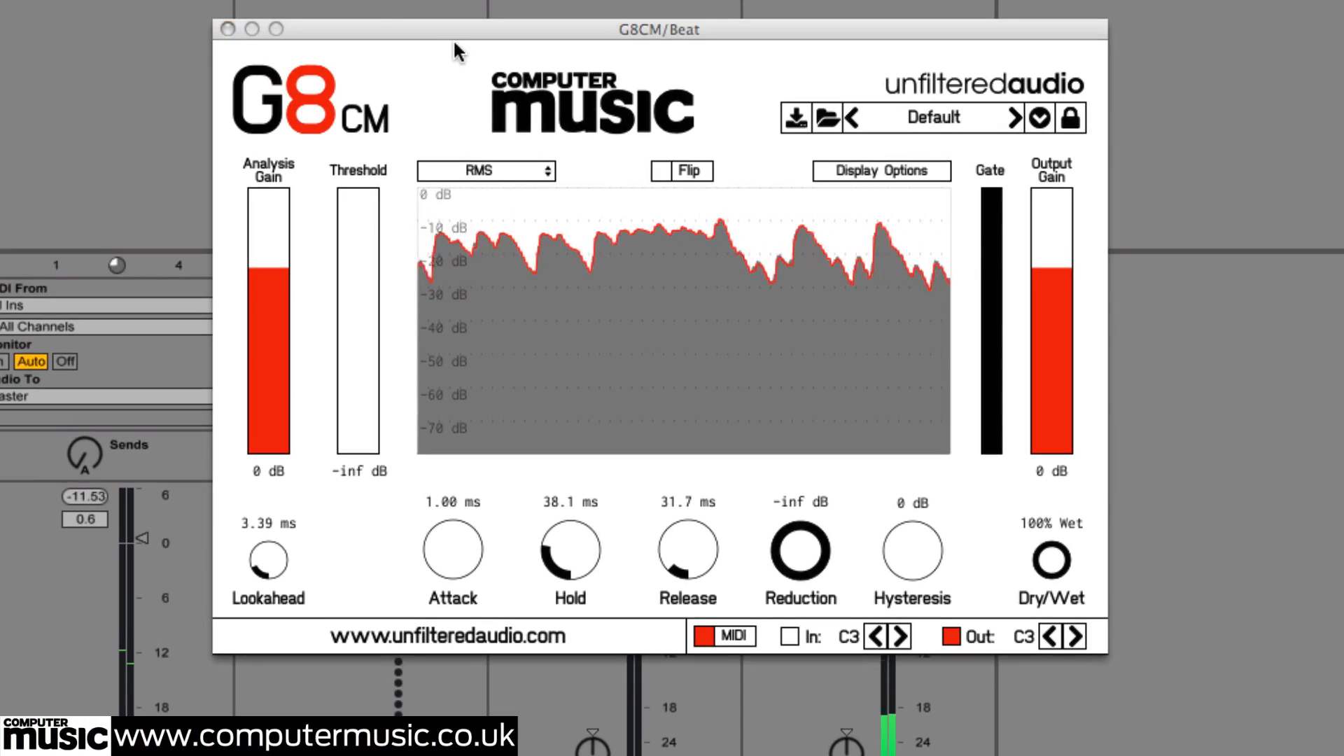
Raise the gate threshold from -inf to about -19.4 dB
drag(375, 434, 366, 385)
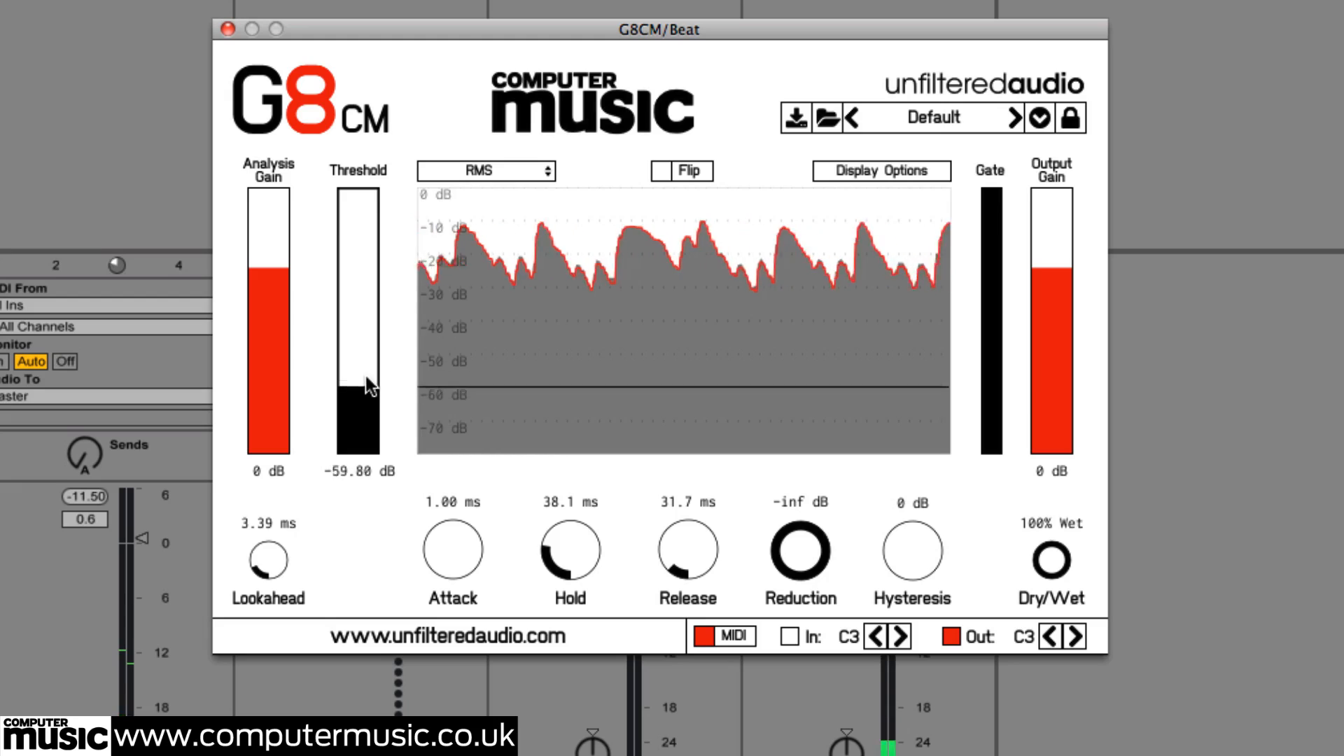
drag(364, 263, 367, 251)
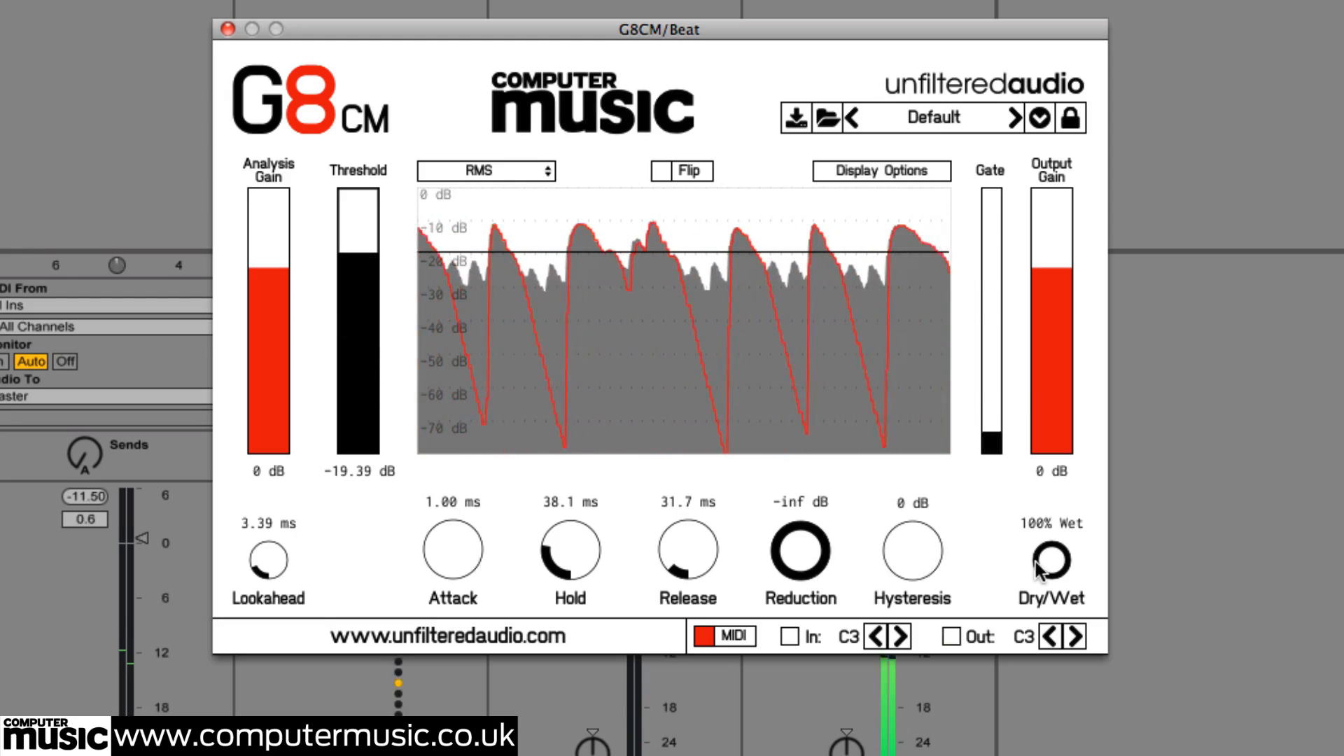
Switch the detection mode to Peak and raise the threshold to about -13.7 dB
click(491, 171)
click(499, 213)
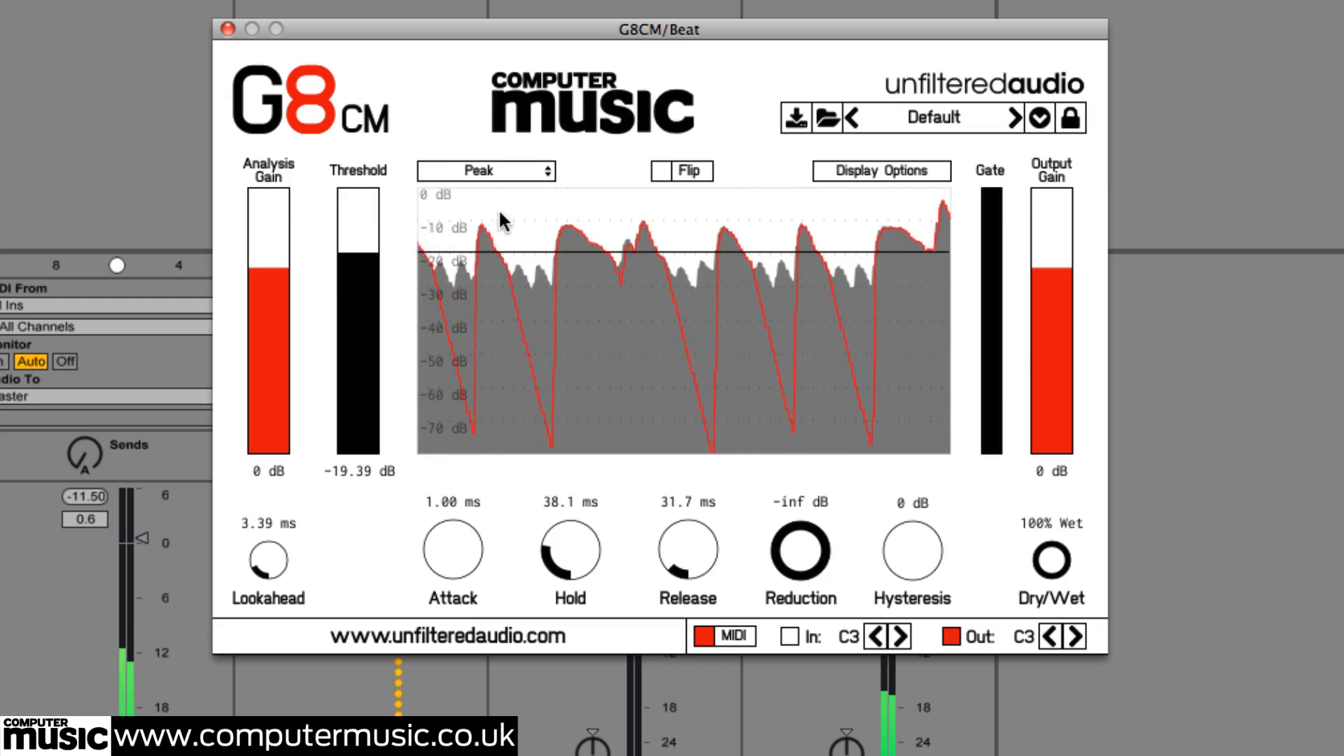
mouse_move(365, 250)
mouse_down()
mouse_move(367, 215)
mouse_move(371, 234)
mouse_up()
Turn on the gate curve in the display options
click(858, 179)
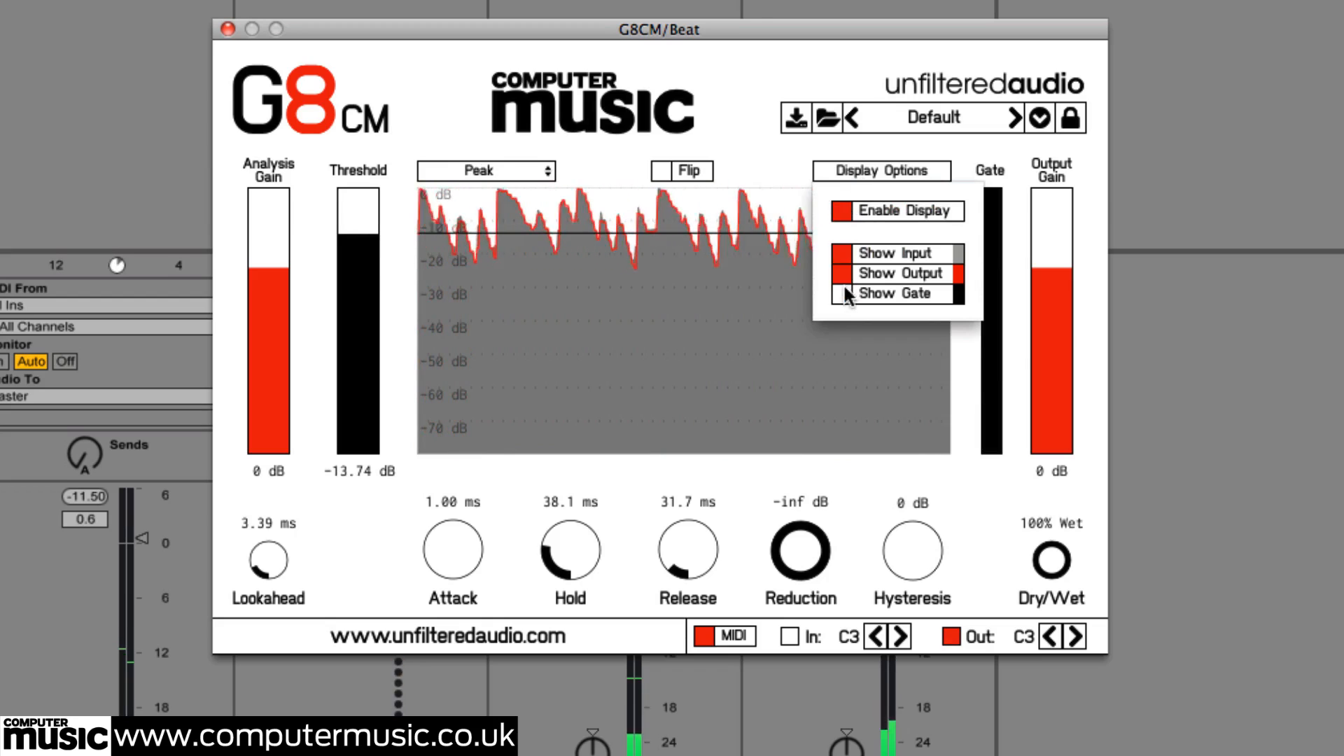
click(858, 175)
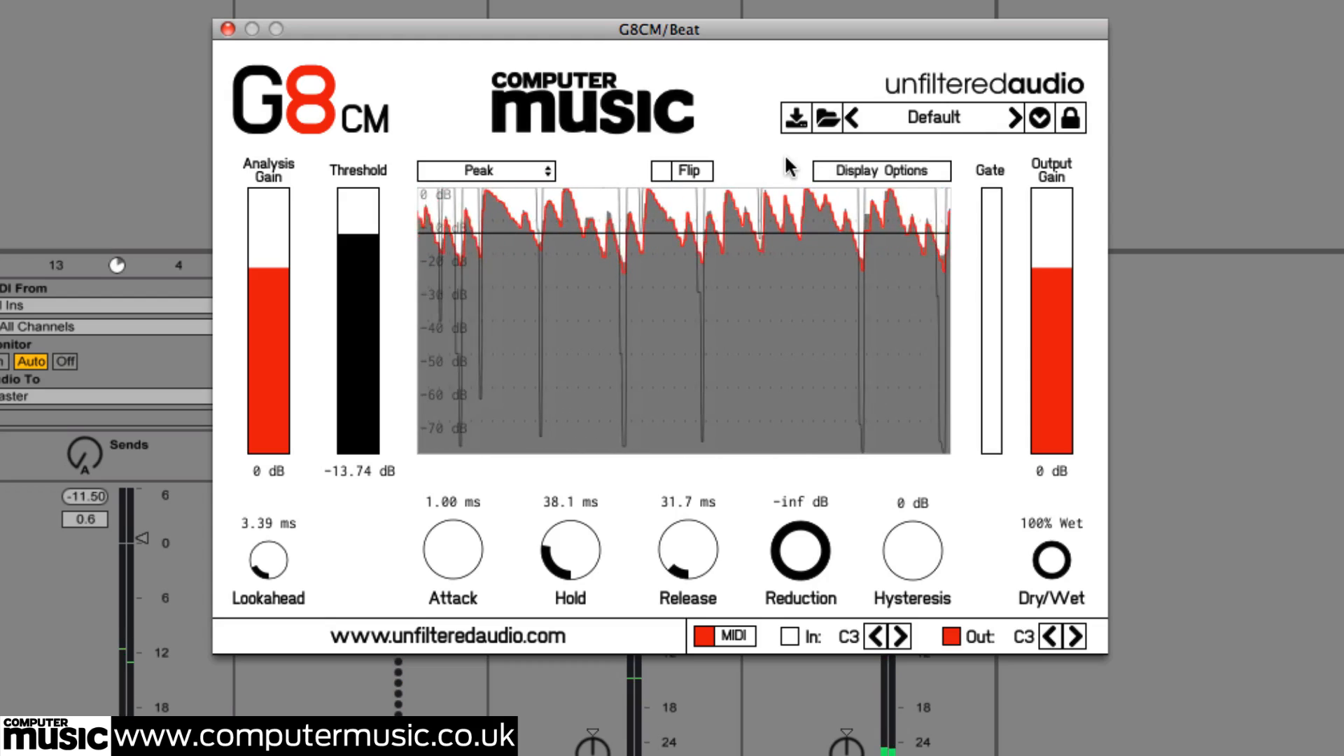
Try a longer attack of about 446 ms with the threshold near -6.1 dB, then return attack to 1.00 ms
mouse_move(362, 234)
mouse_down()
mouse_move(366, 252)
mouse_move(365, 226)
mouse_up()
drag(467, 539, 503, 222)
drag(355, 219, 355, 207)
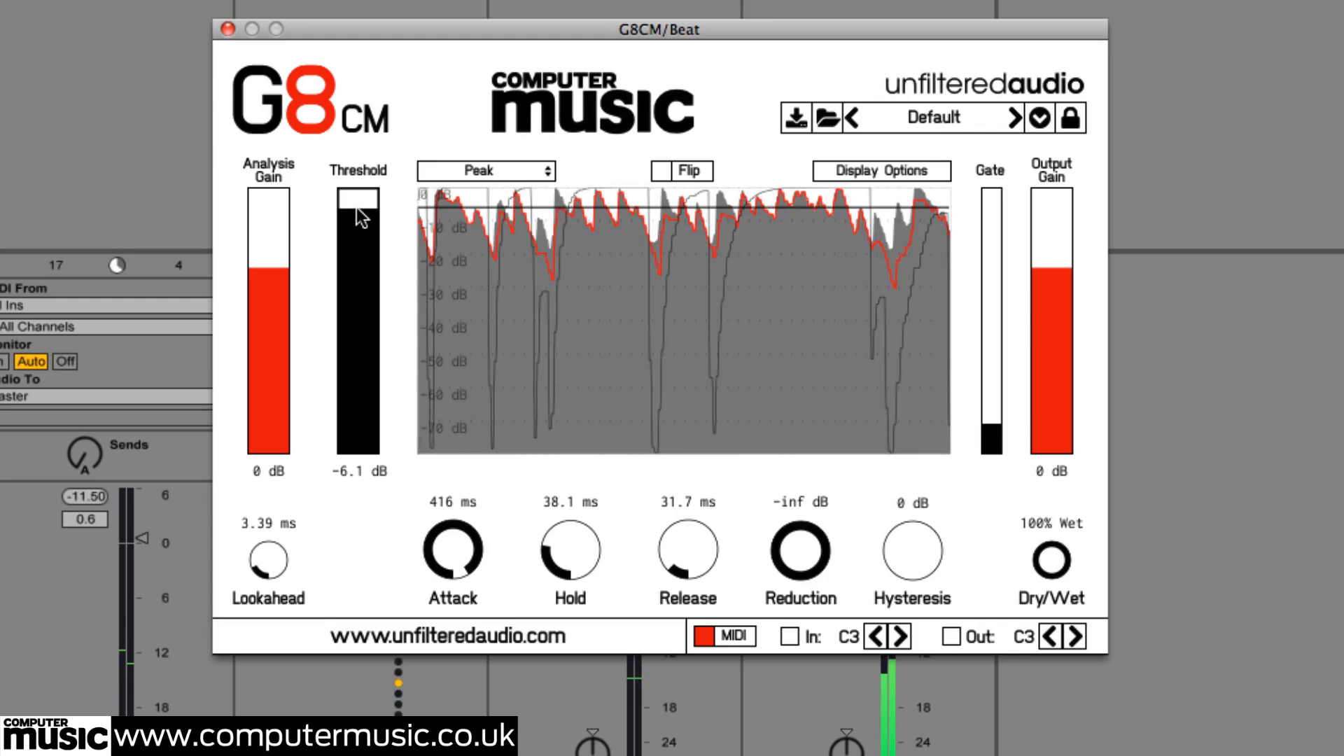
drag(451, 546, 451, 533)
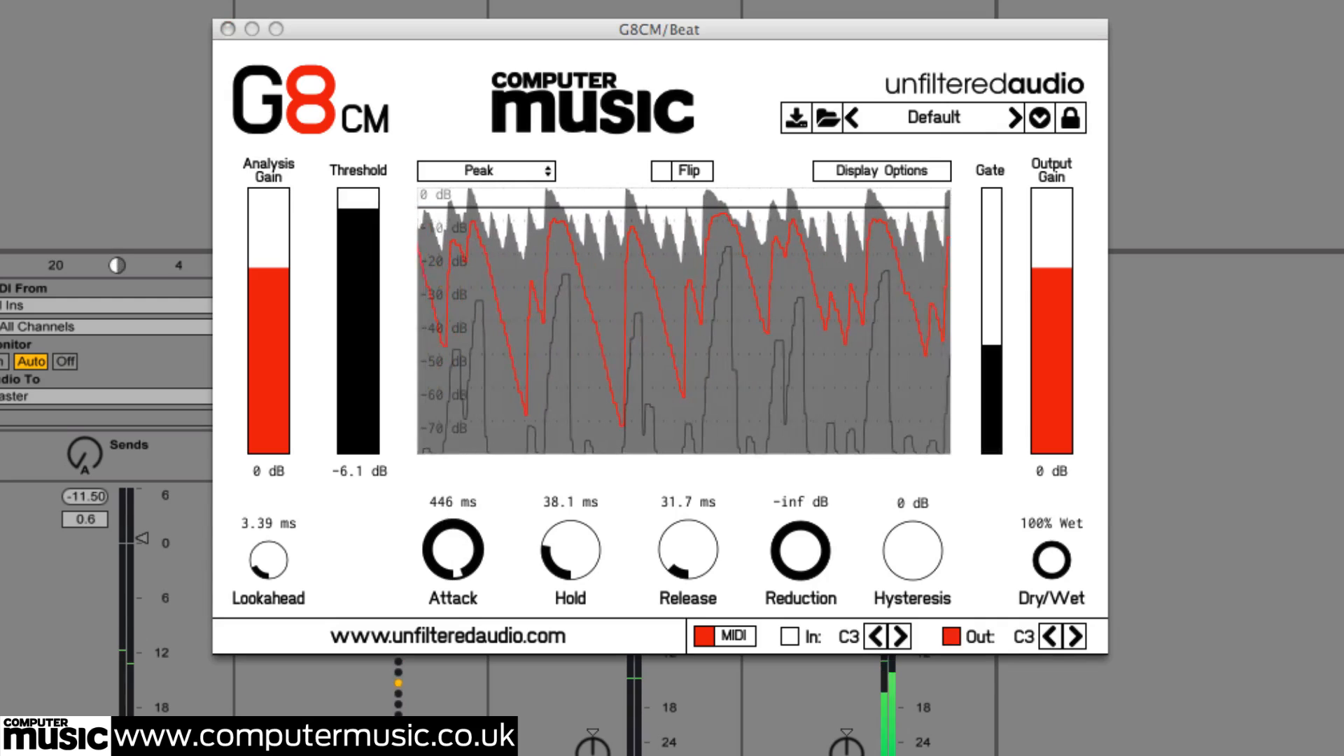
drag(463, 579, 394, 704)
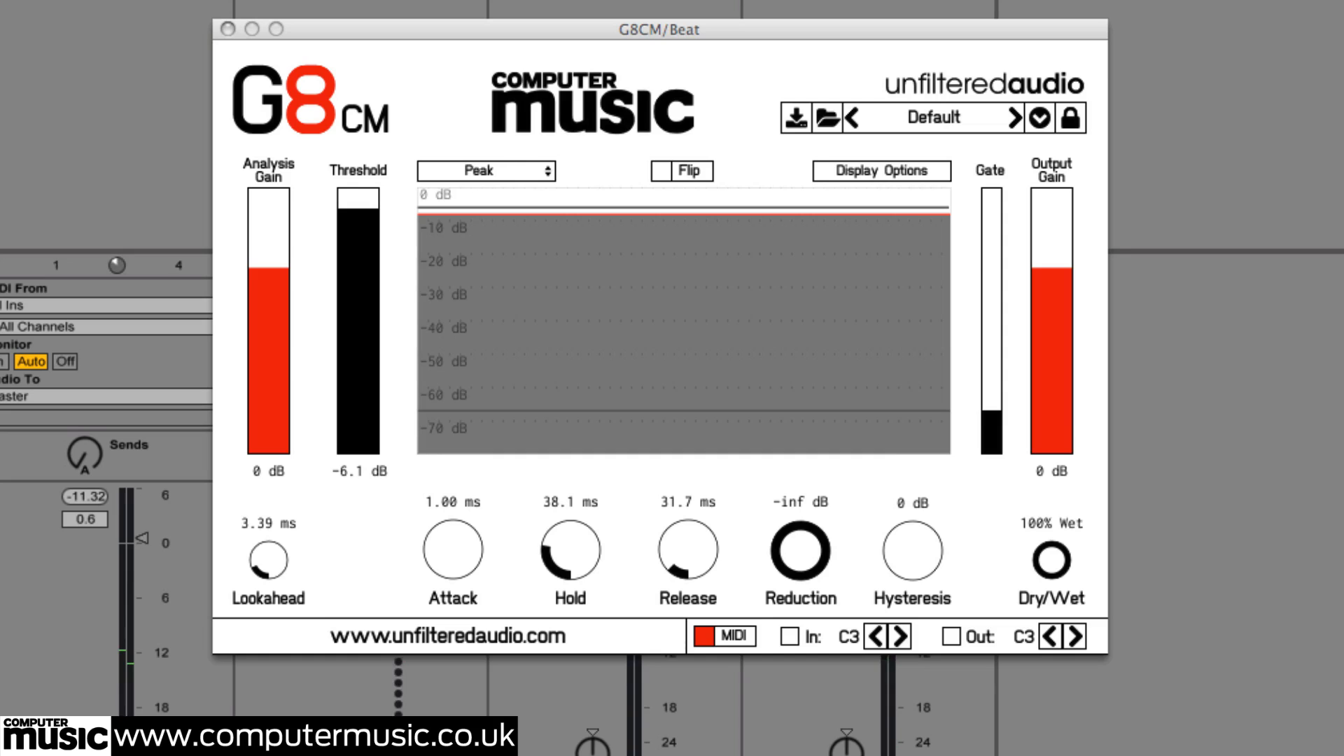
Set the threshold to about -9.3 dB and toggle Flip on and off
drag(357, 209, 363, 223)
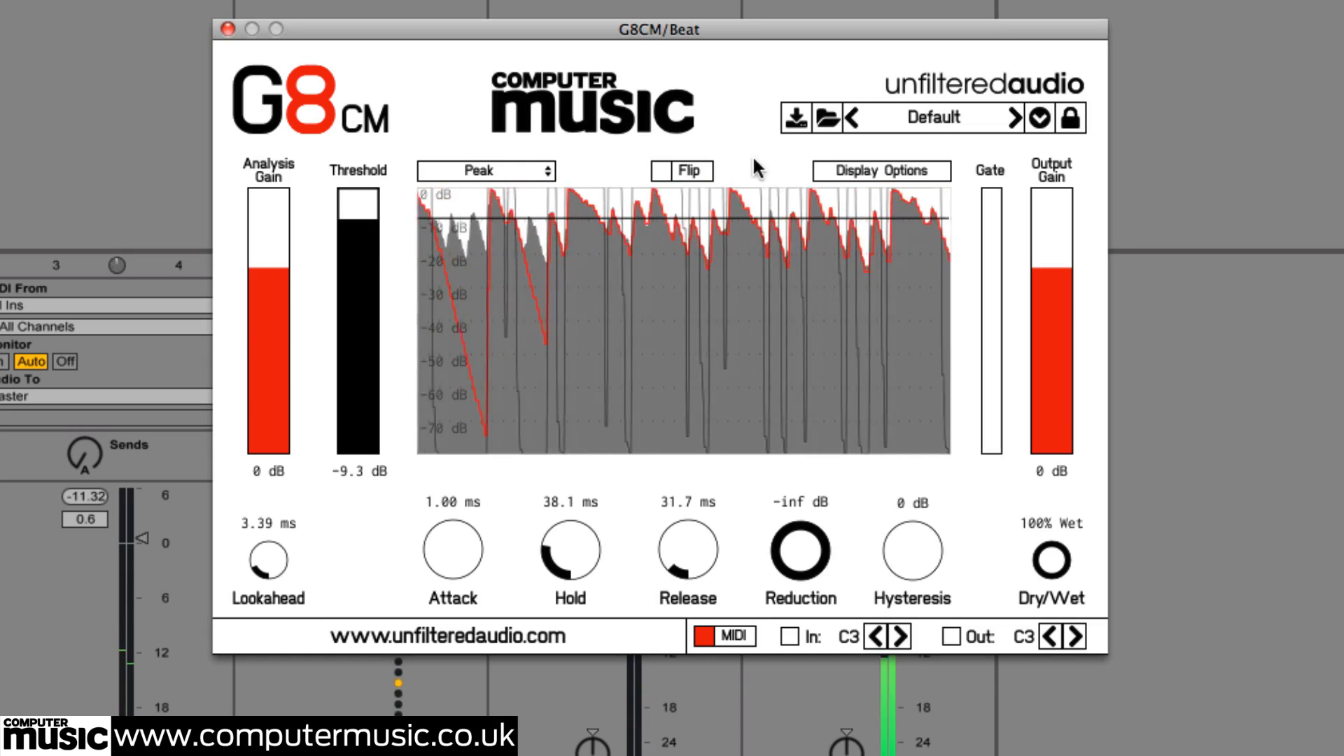
click(662, 171)
click(665, 173)
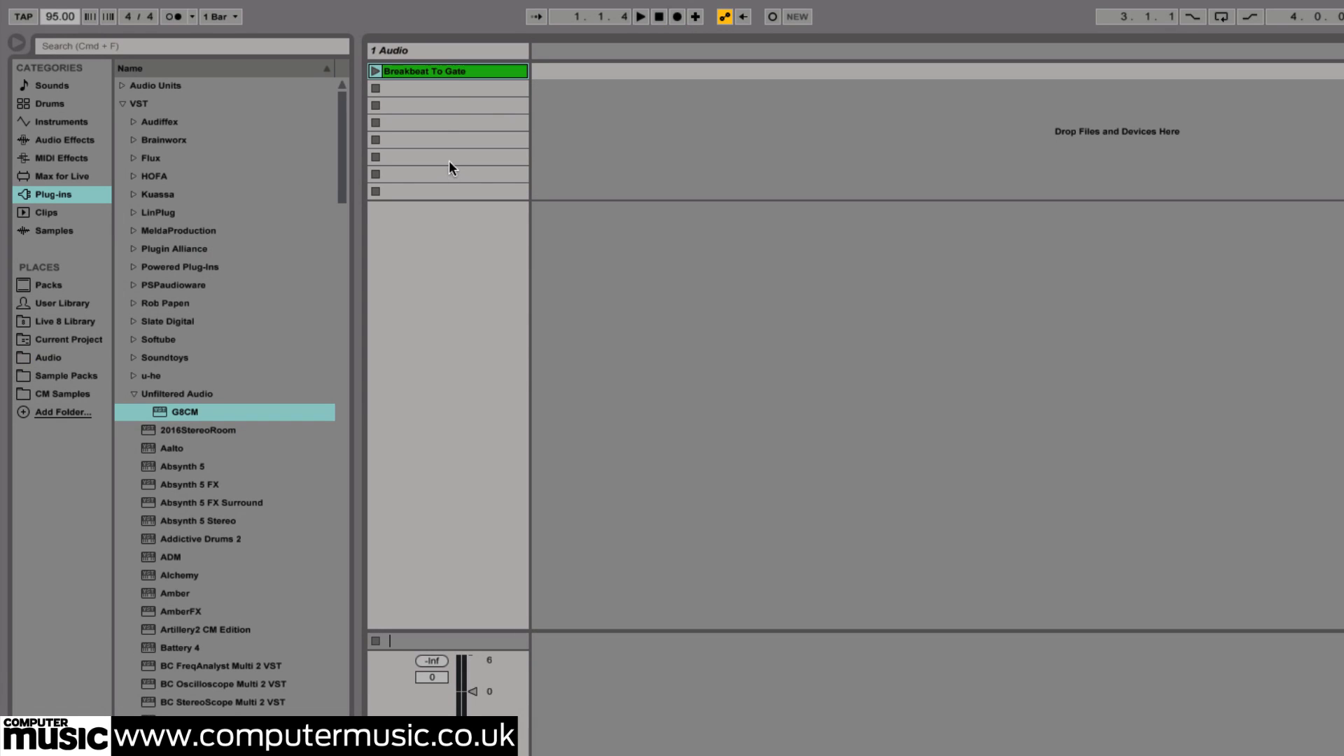
Play the Breakbeat To Gate clip and set the track volume to -6 dB
click(376, 70)
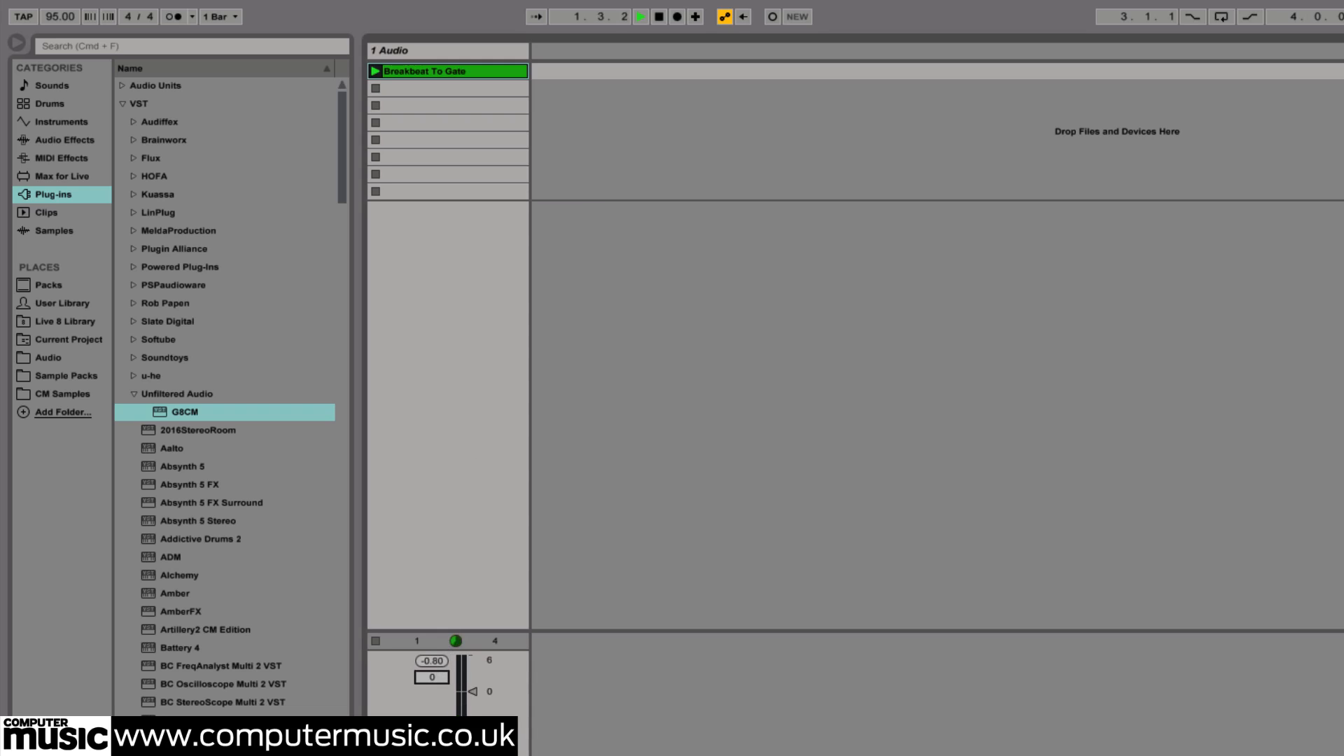
click(430, 678)
text(-6)
key(Return)
Load the G8CM plug-in onto the audio track
double_click(197, 412)
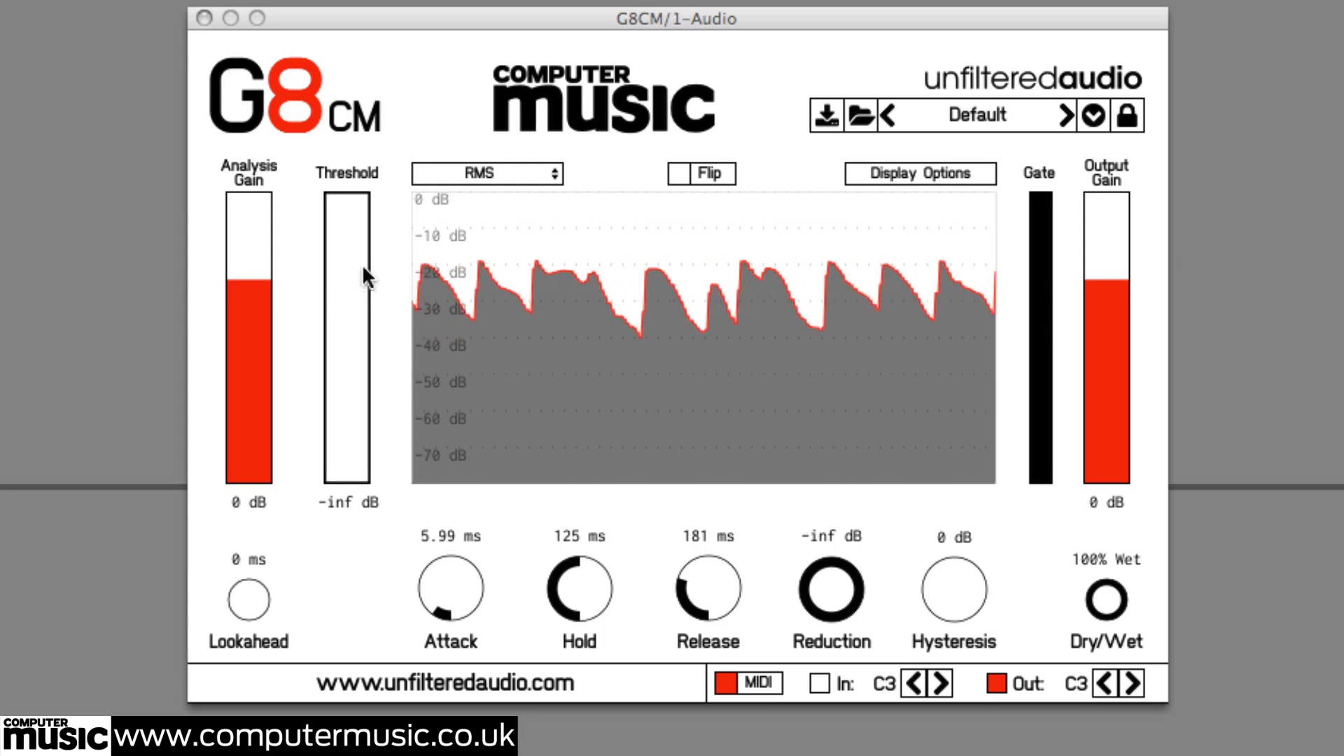
Raise the Analysis Gain to about 6.8 dB, then reset it to 0 dB
drag(259, 275, 263, 217)
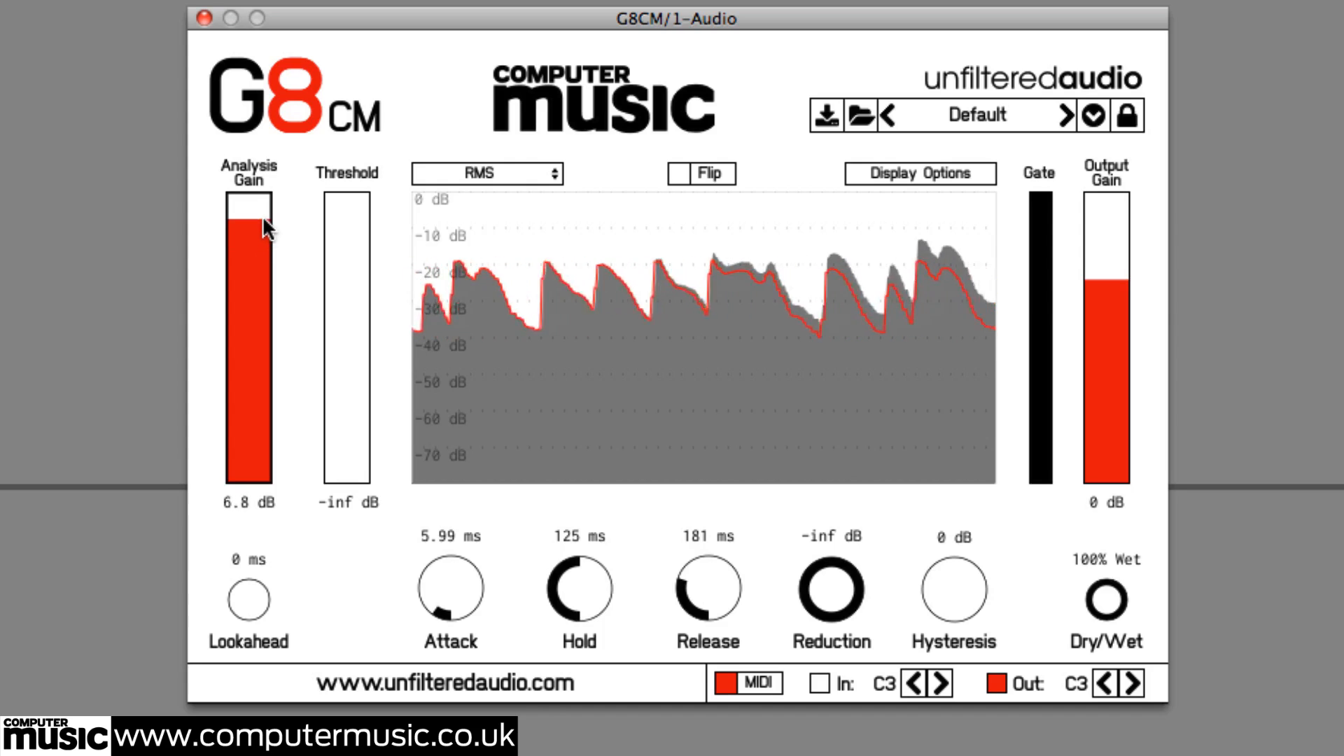
double_click(262, 218)
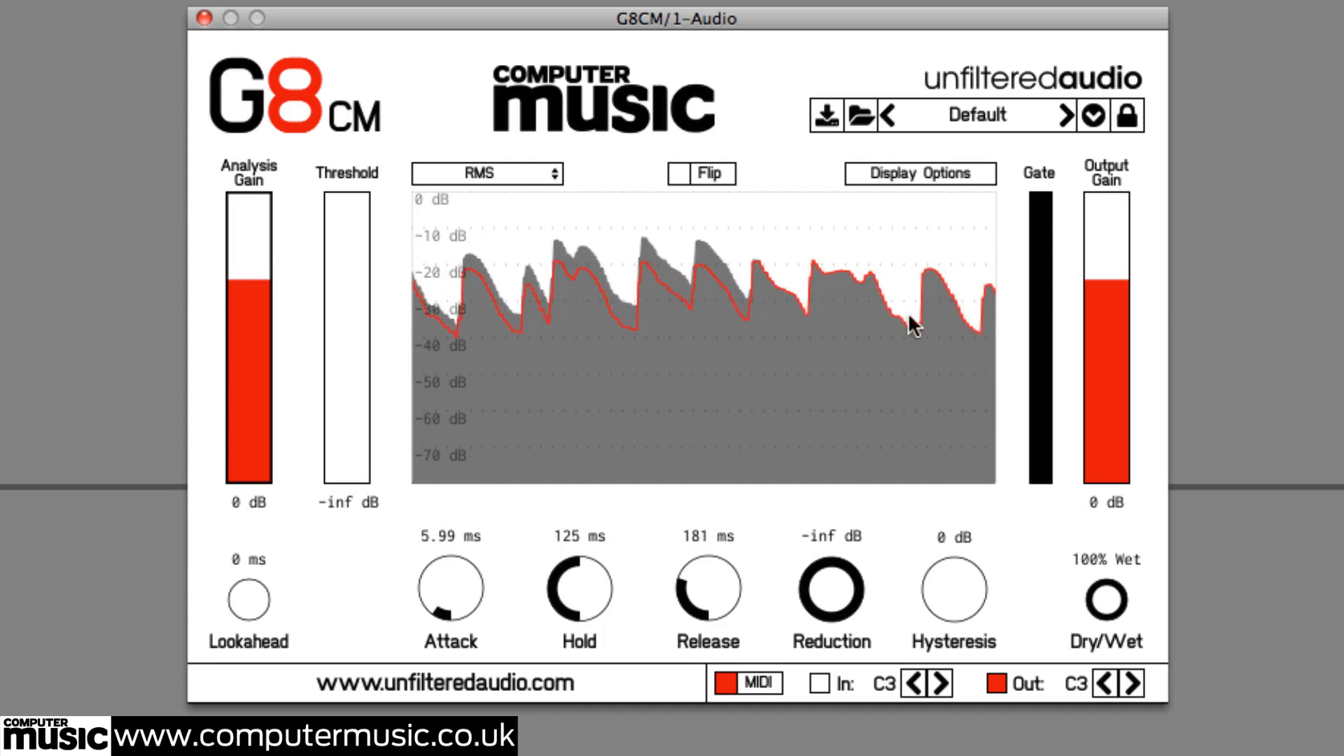
Raise the Output Gain to about 2.9 dB, then reset it to 0 dB
drag(1110, 293, 1117, 252)
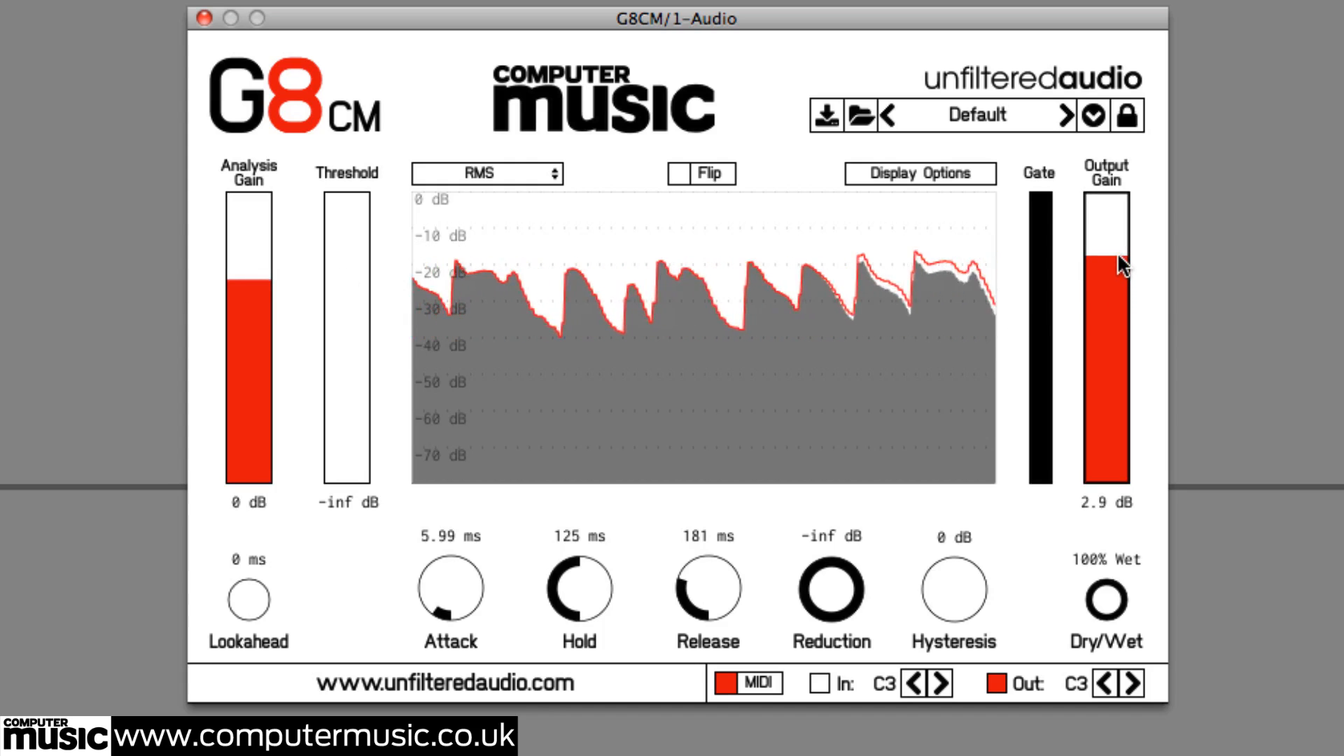
double_click(1117, 252)
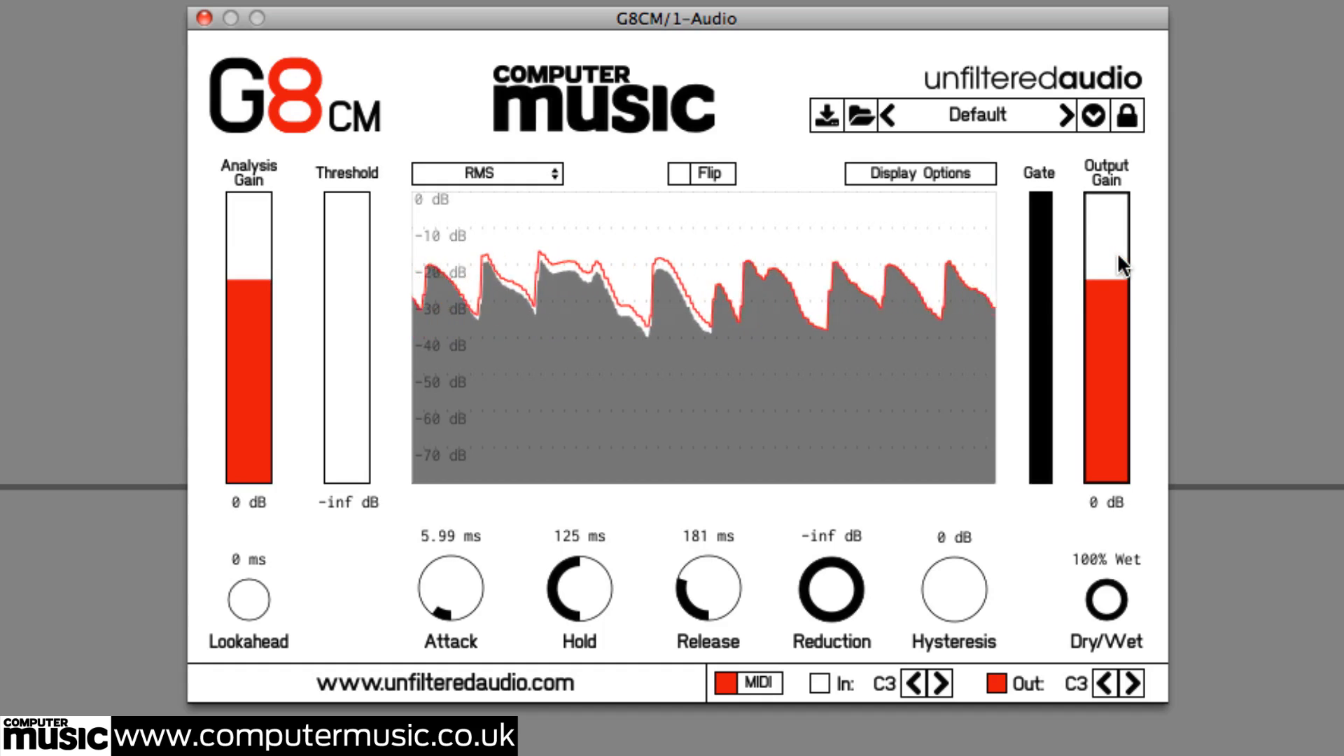
Toggle the input and output display traces off and on again in the display options
click(932, 173)
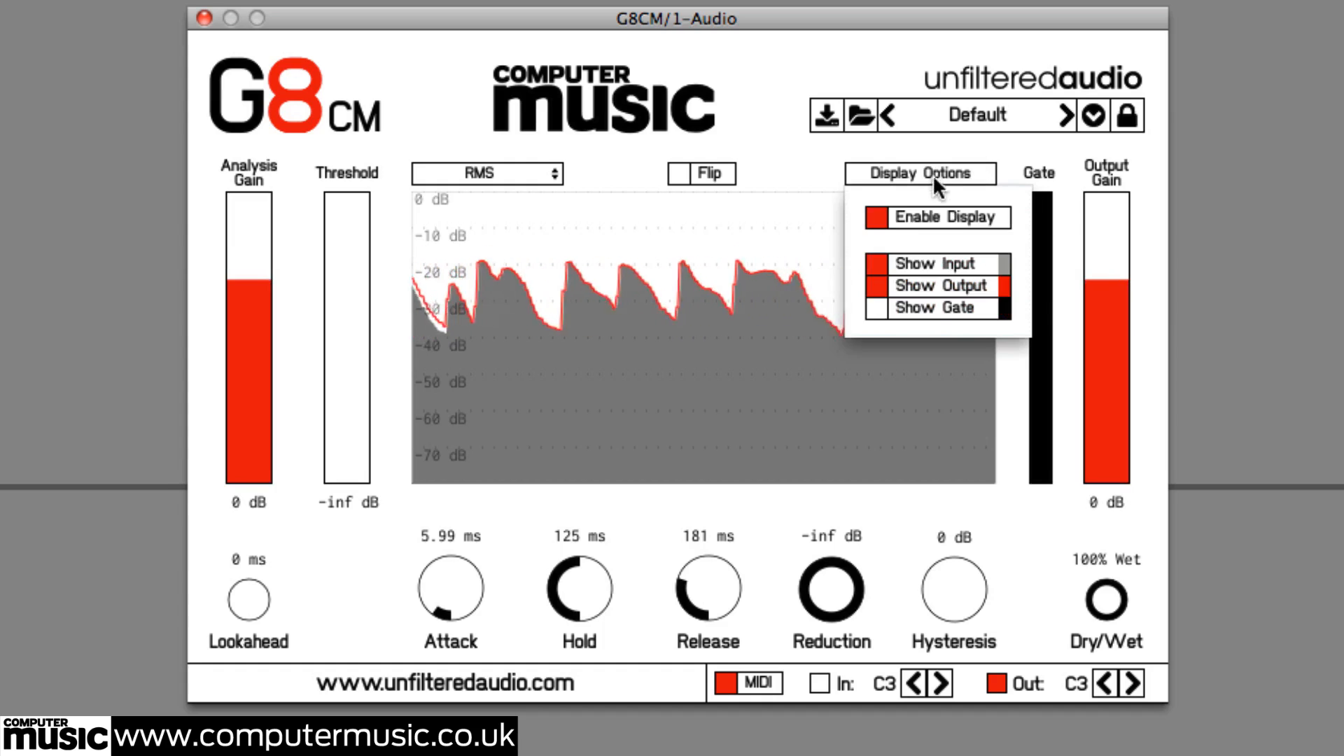
click(875, 262)
click(876, 262)
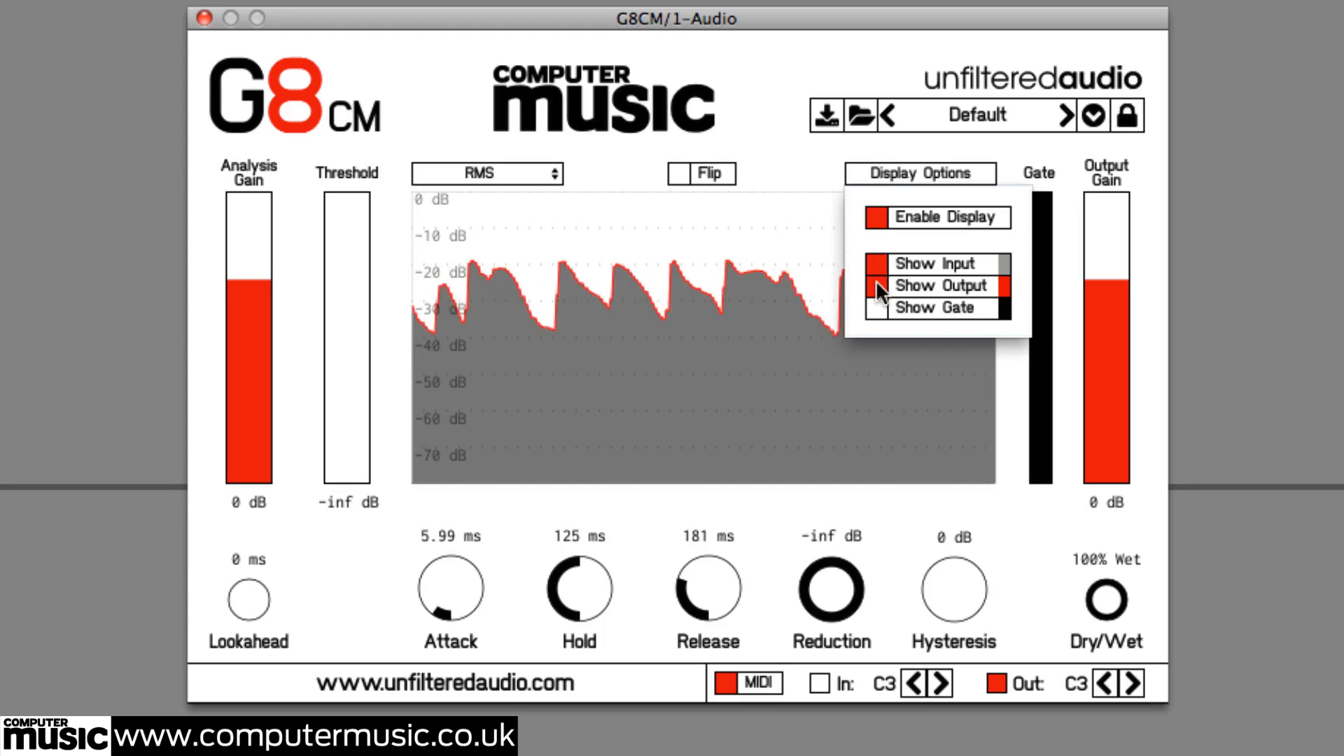
click(876, 283)
click(876, 283)
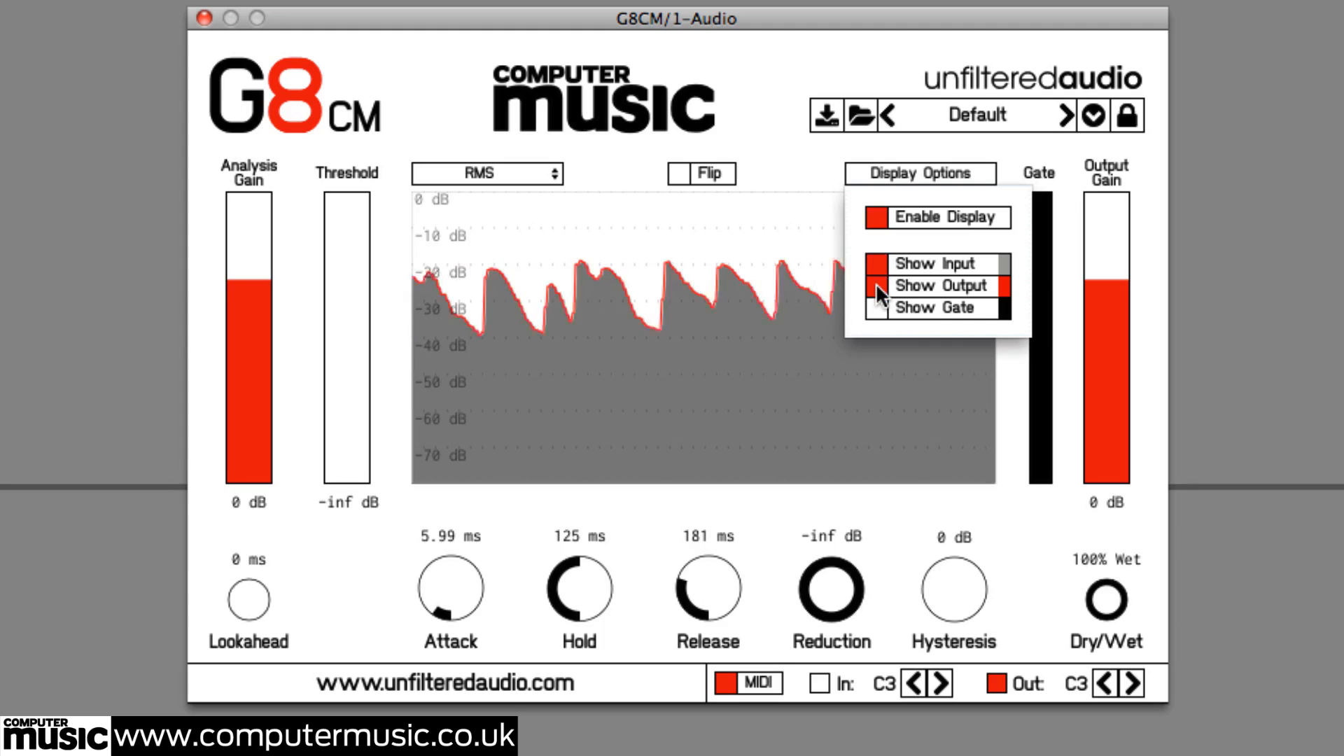
click(912, 170)
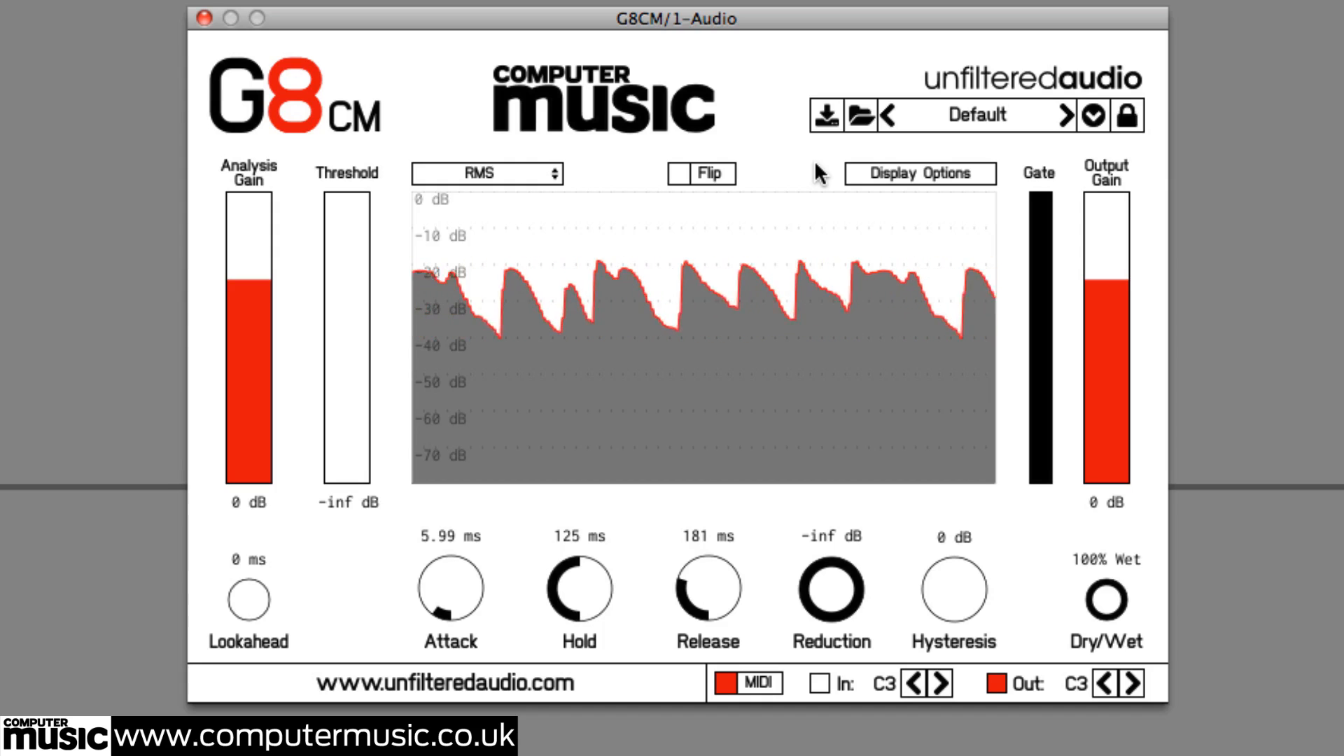
Switch the detection mode to Peak and raise the threshold to about -10.1 dB
click(513, 174)
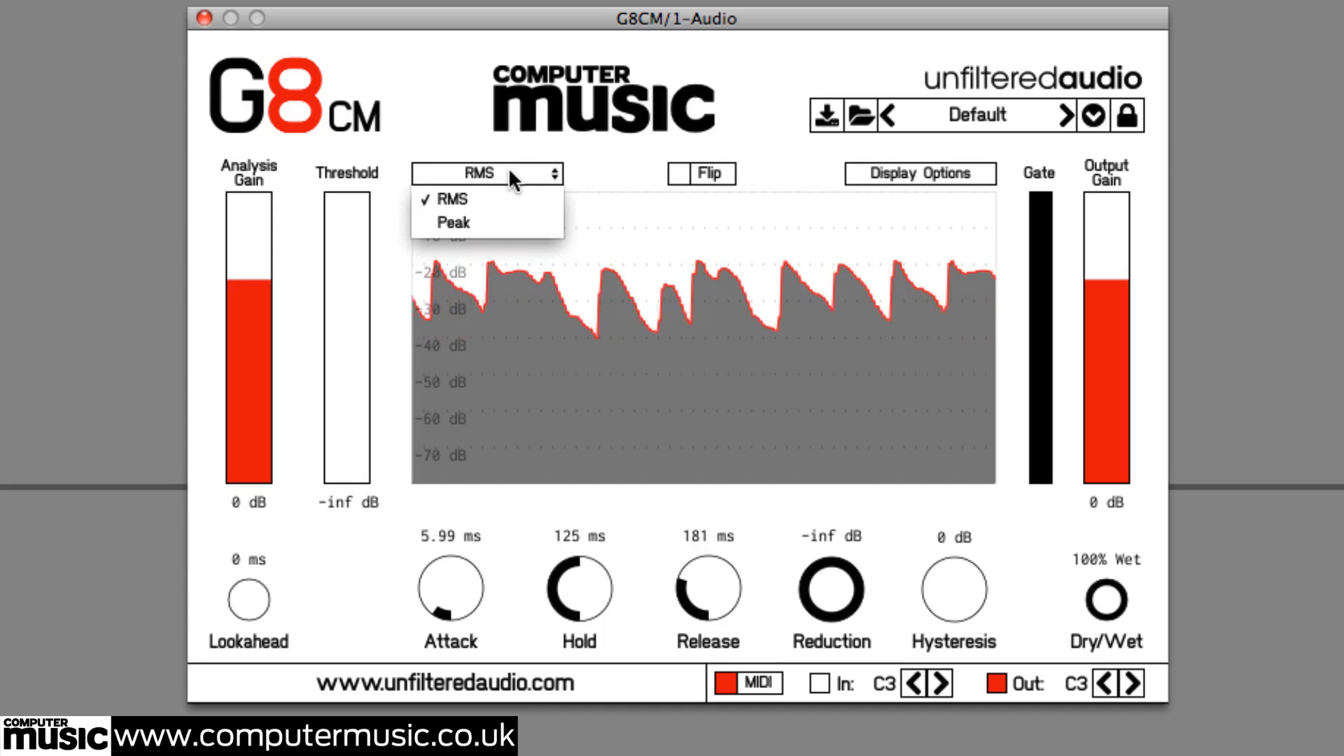
click(499, 224)
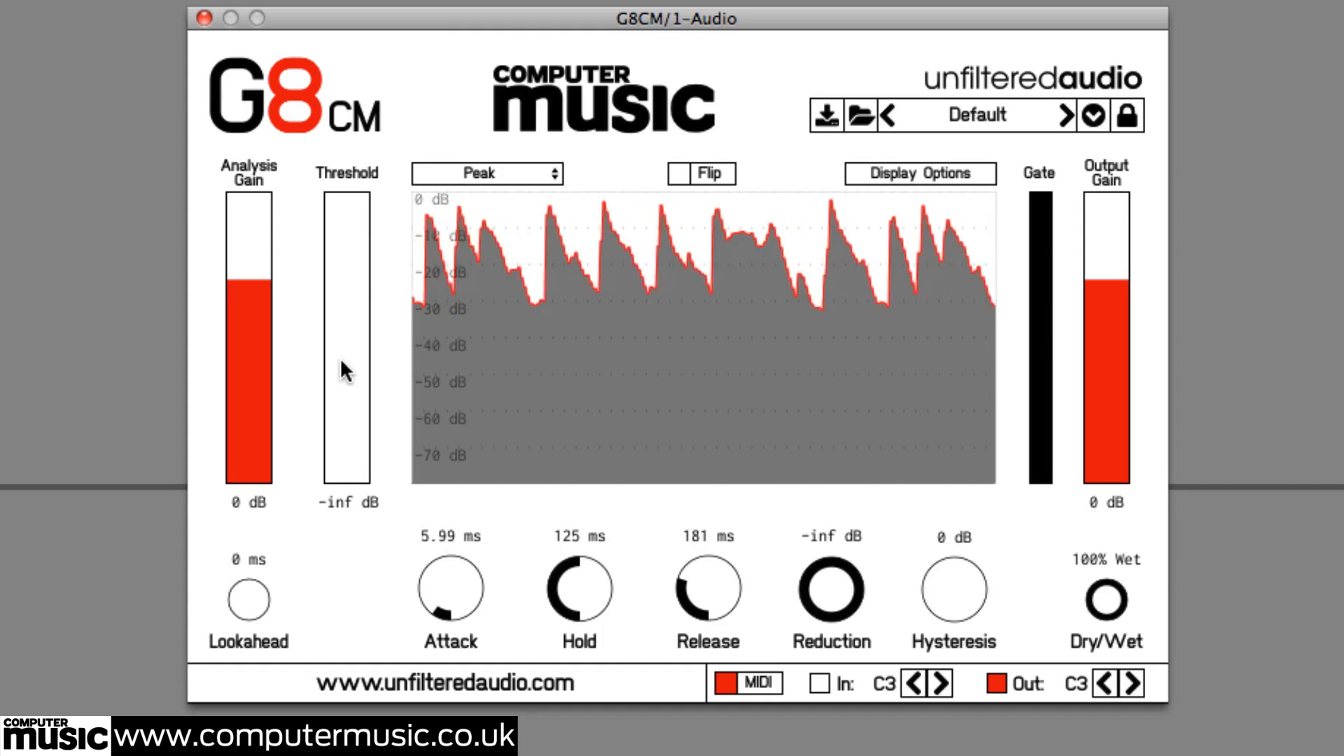
drag(343, 476, 345, 229)
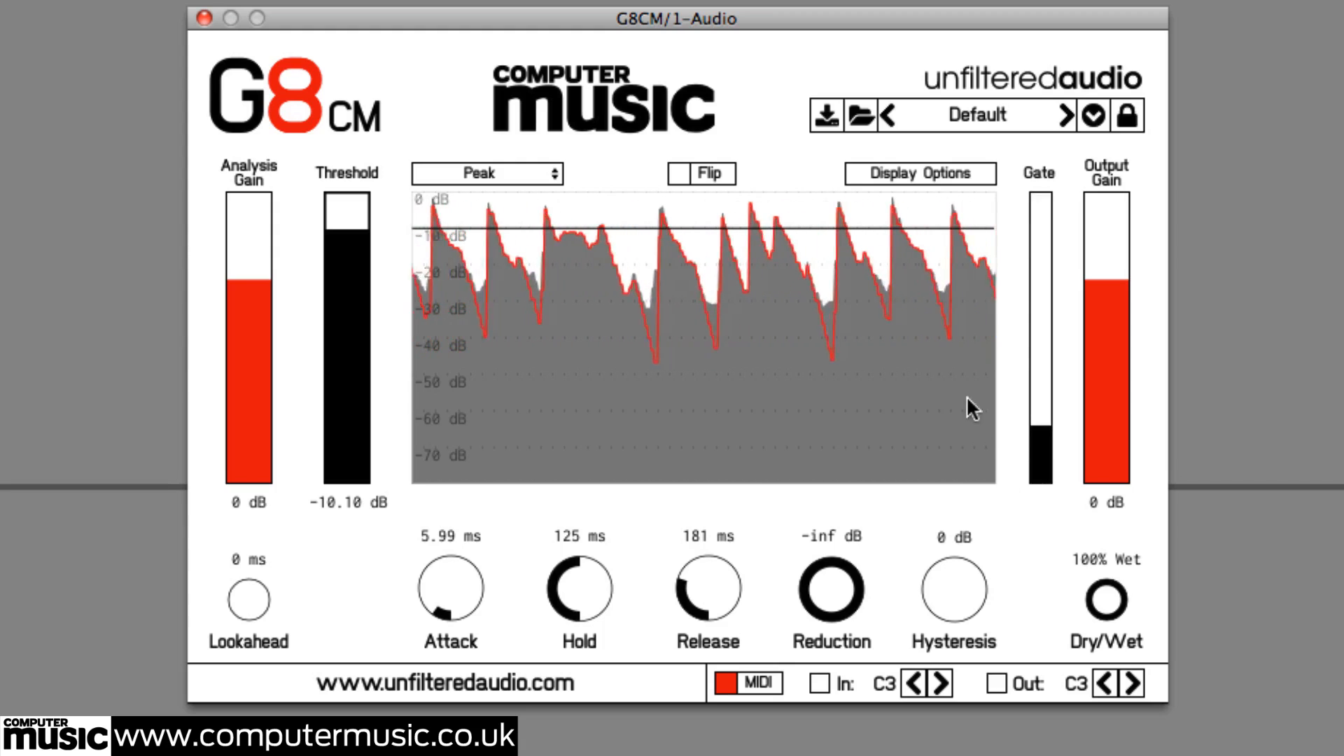
Turn on the gate curve in the display options
click(887, 162)
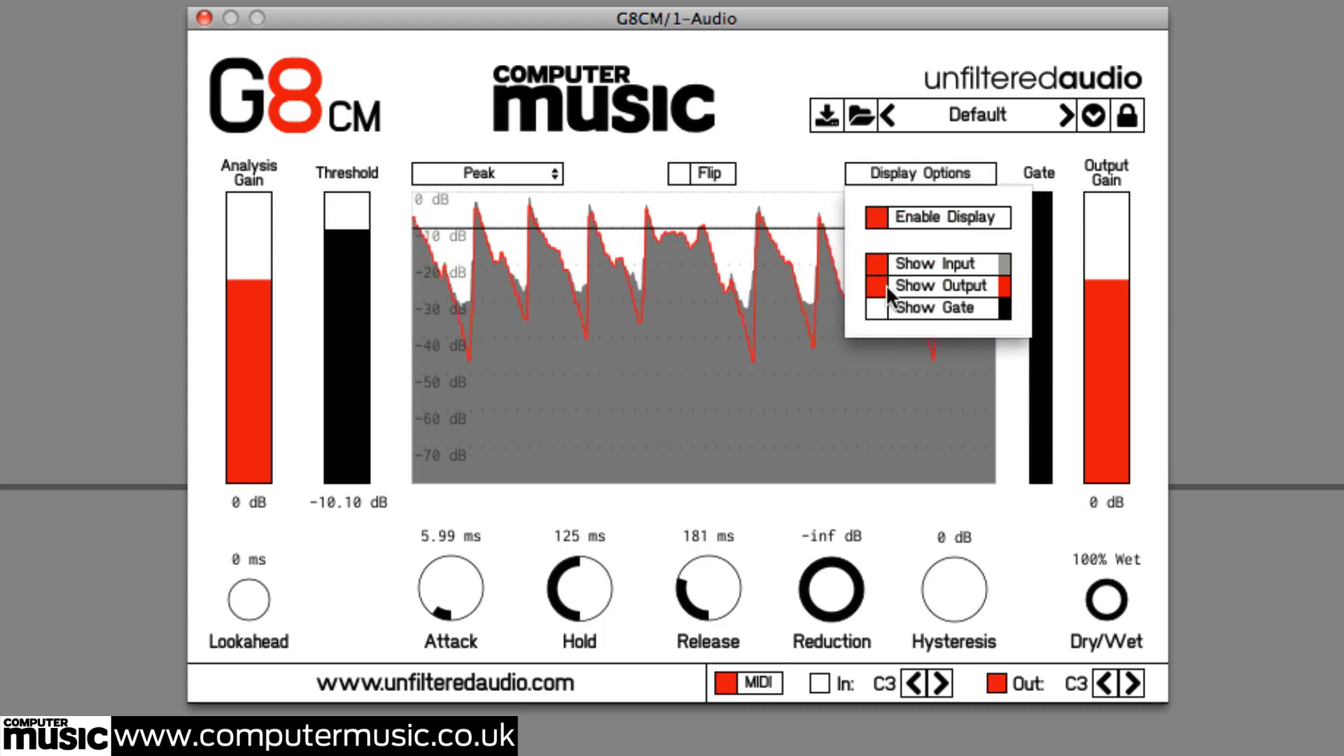
click(875, 308)
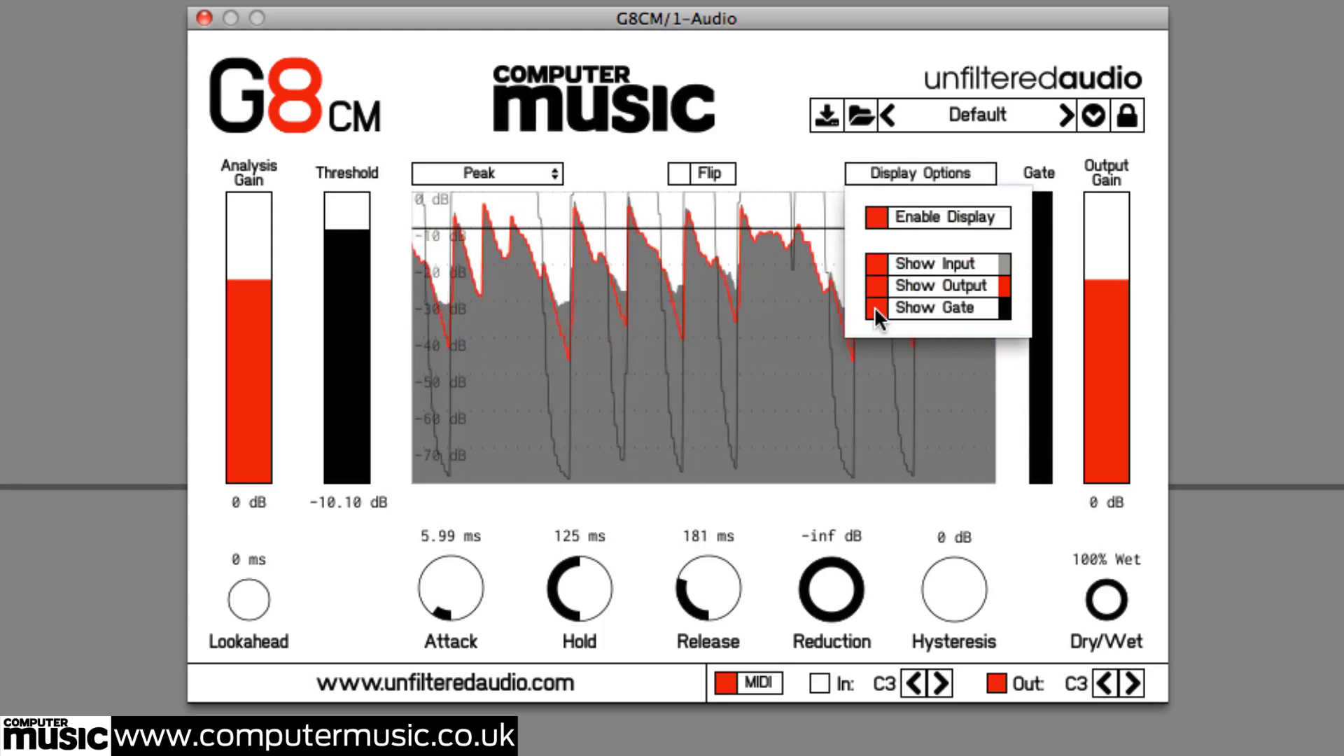
click(800, 166)
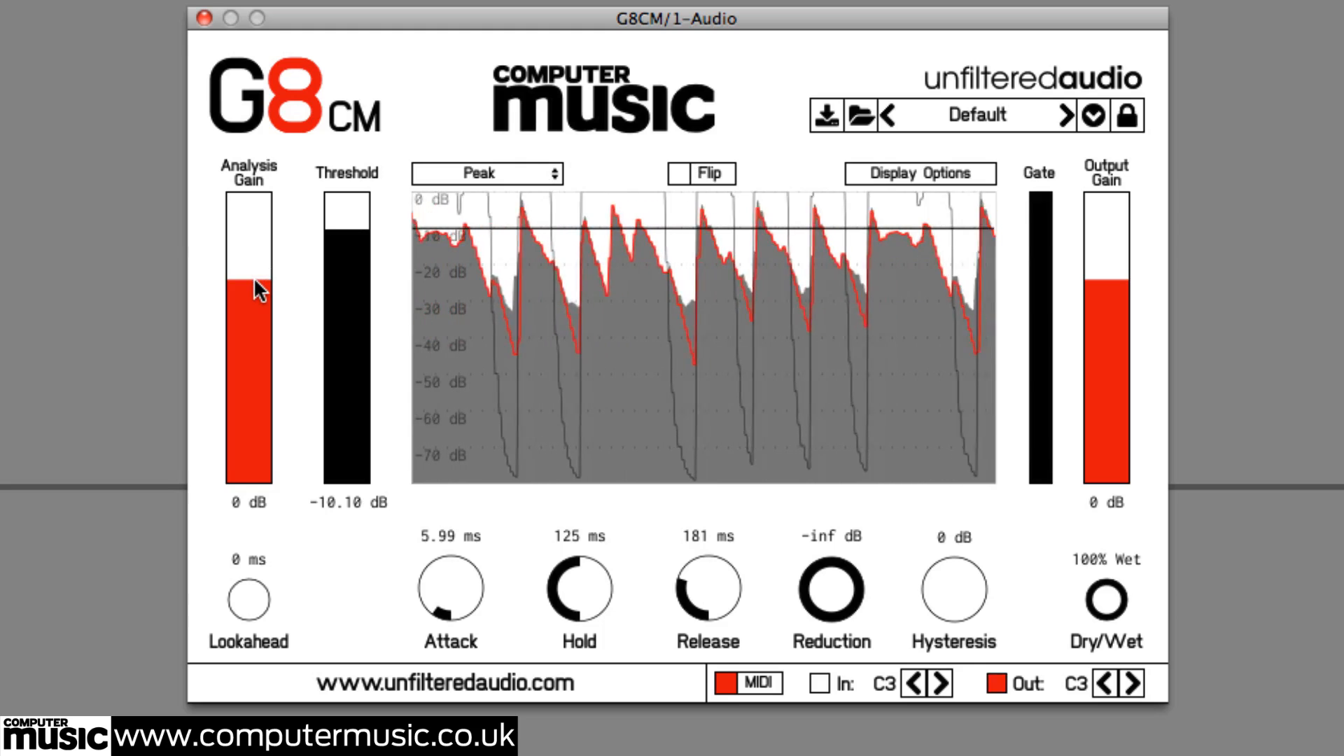
Lower the Analysis Gain to about -8 dB, then reset it to 0 dB
drag(255, 280, 255, 334)
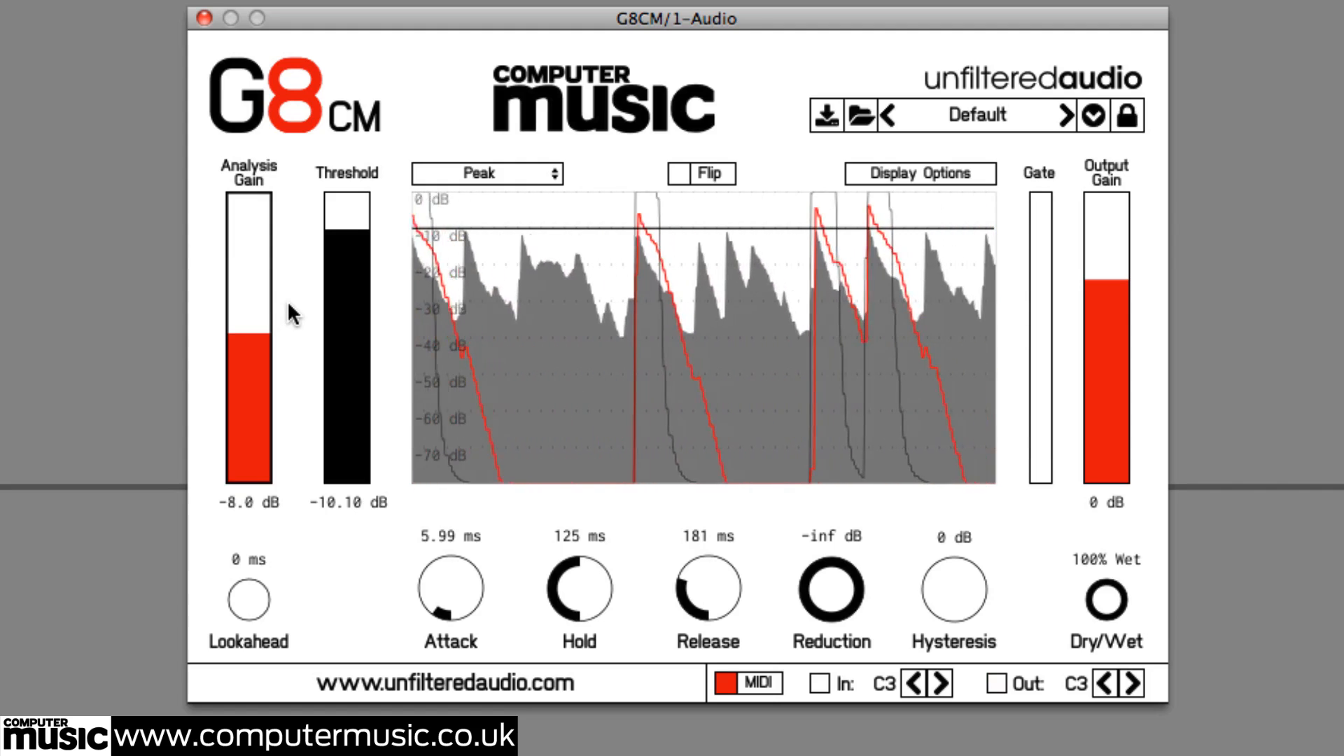
double_click(253, 308)
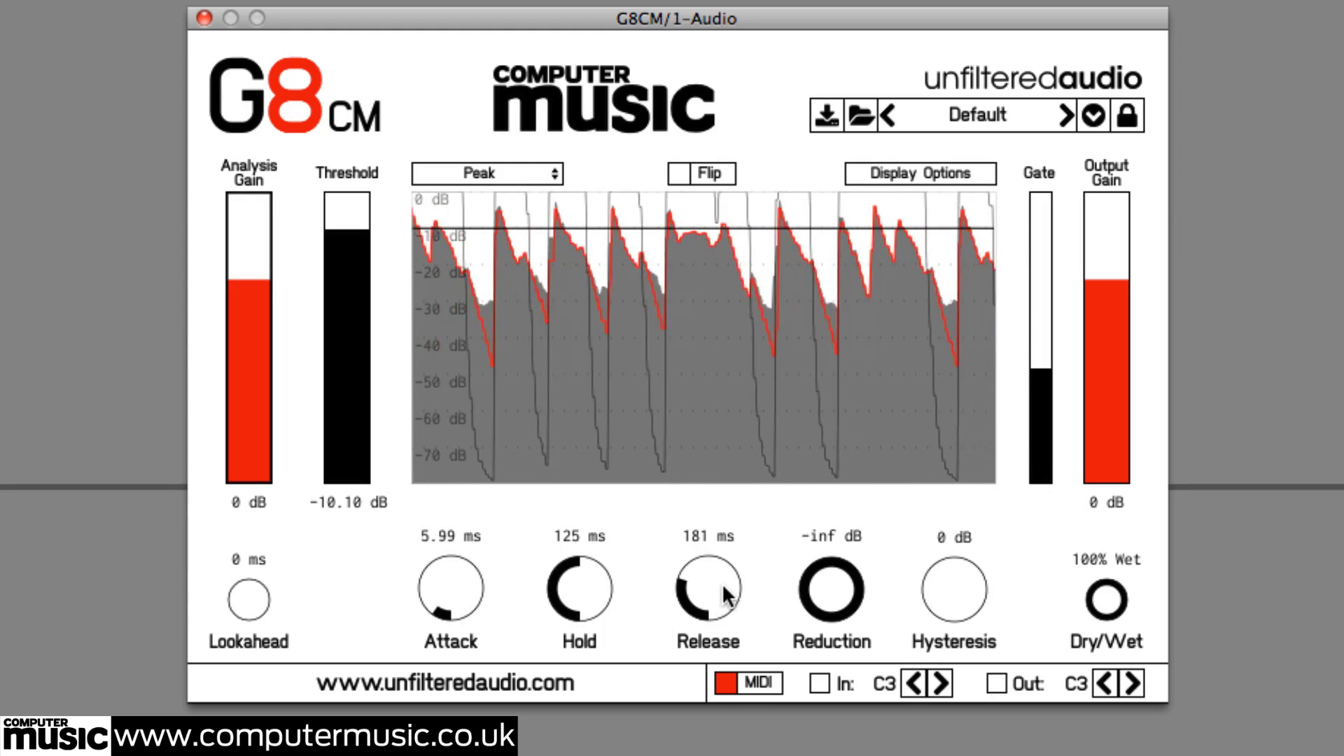
Set the release to about 19.4 ms and the attack to 1.00 ms
drag(721, 578, 728, 653)
drag(441, 580, 472, 323)
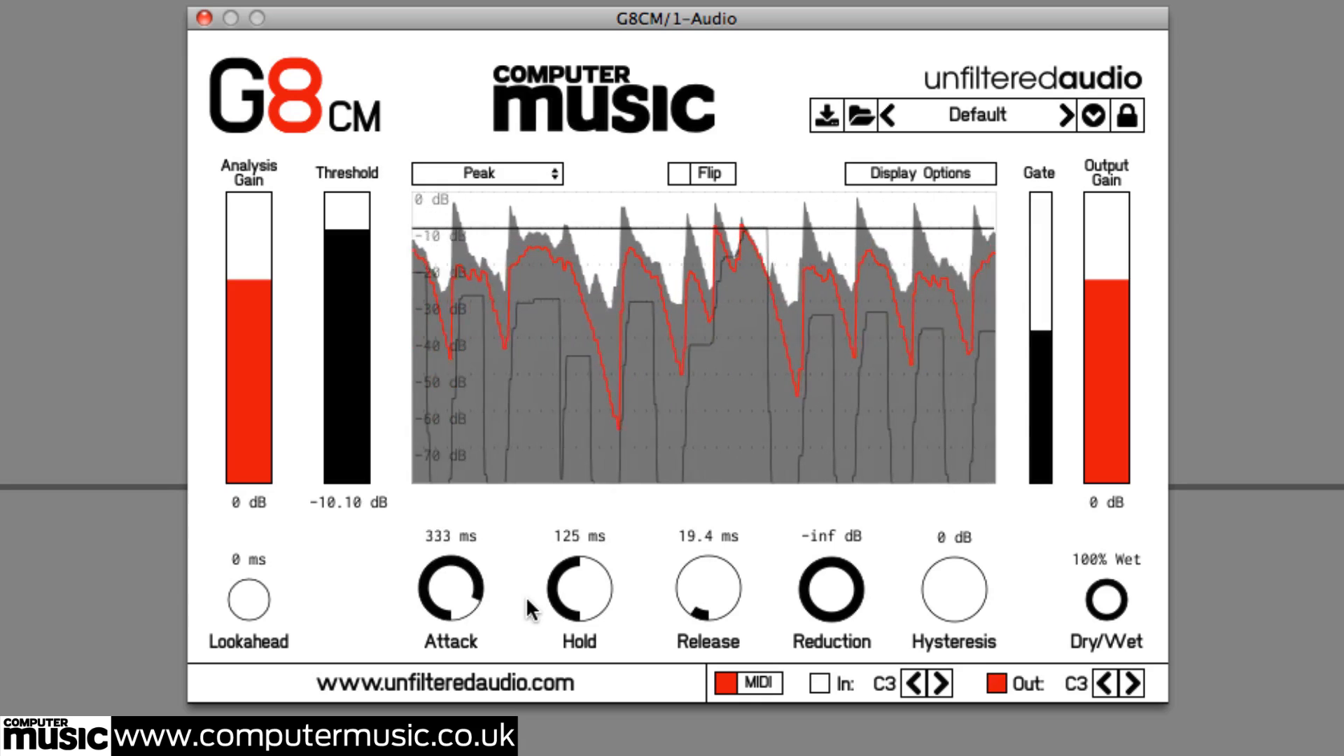
drag(453, 586, 428, 678)
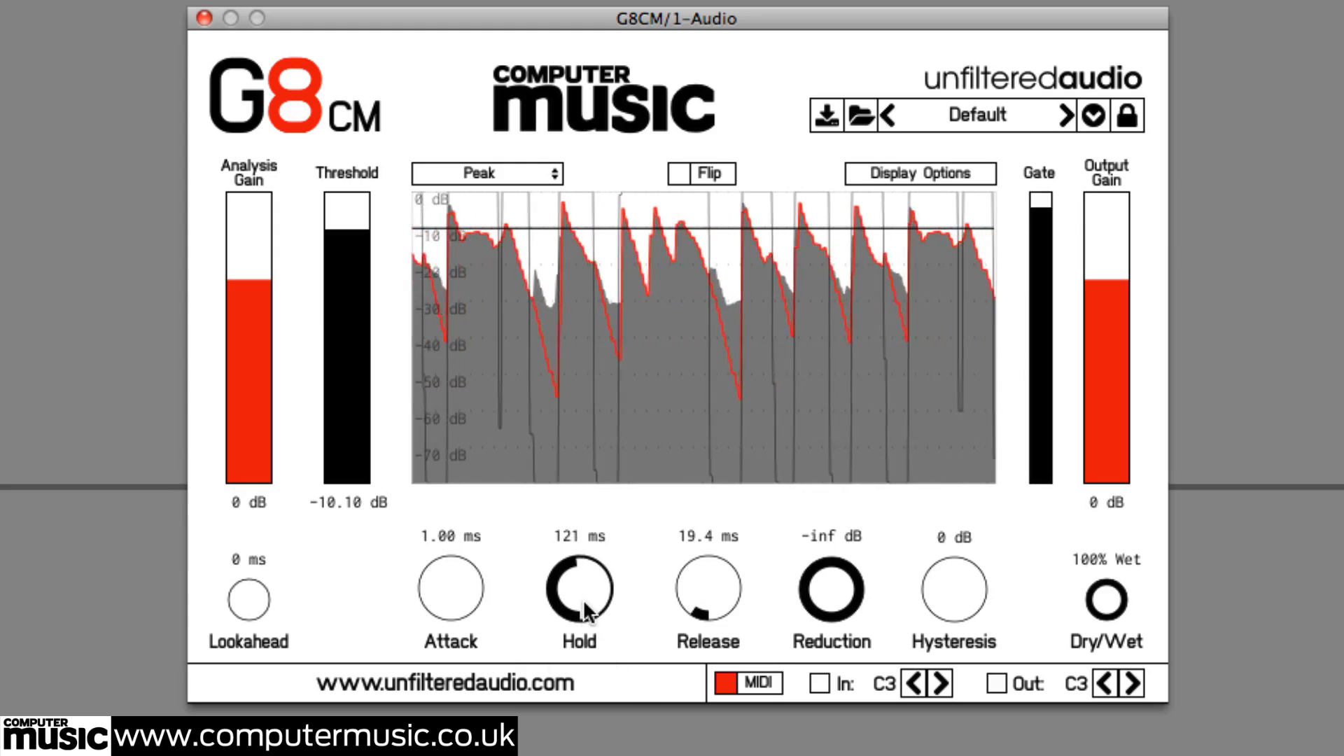
Set the hold time to about 40.3 ms
drag(584, 631, 588, 729)
drag(585, 620, 593, 649)
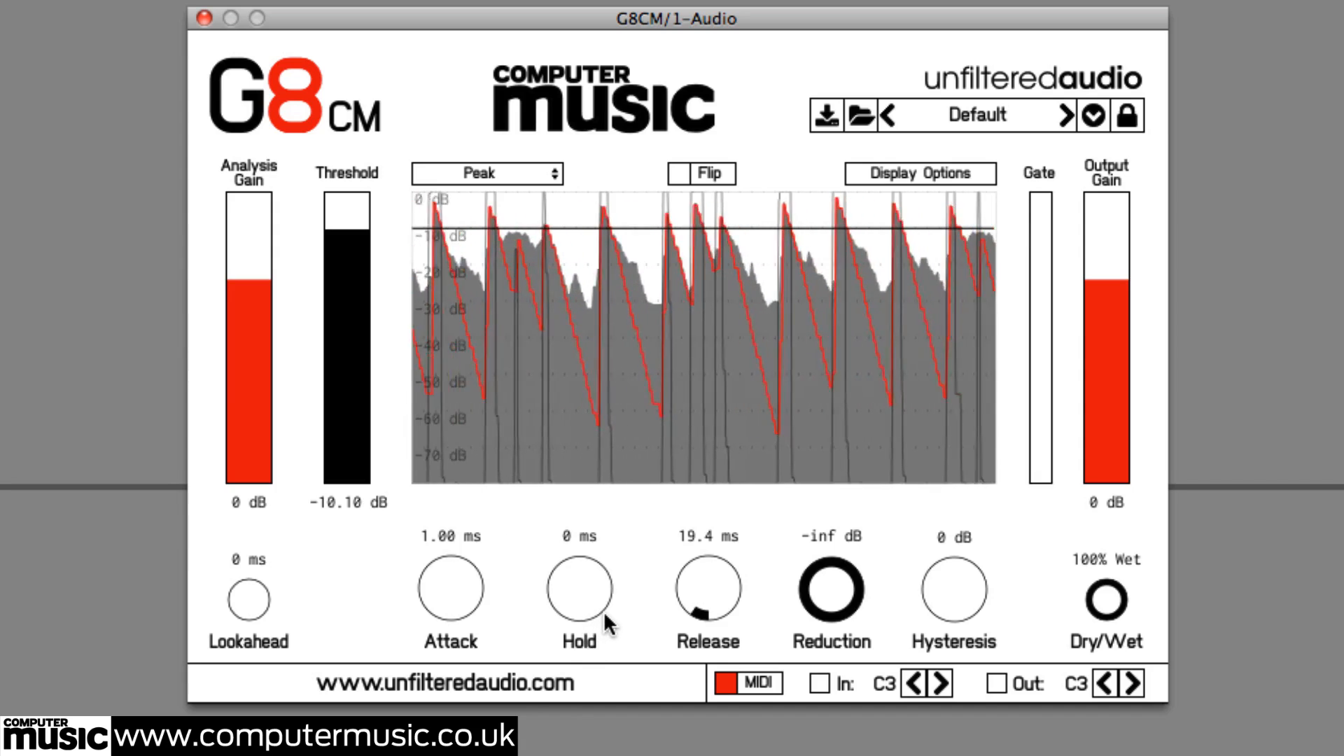
drag(590, 594, 592, 493)
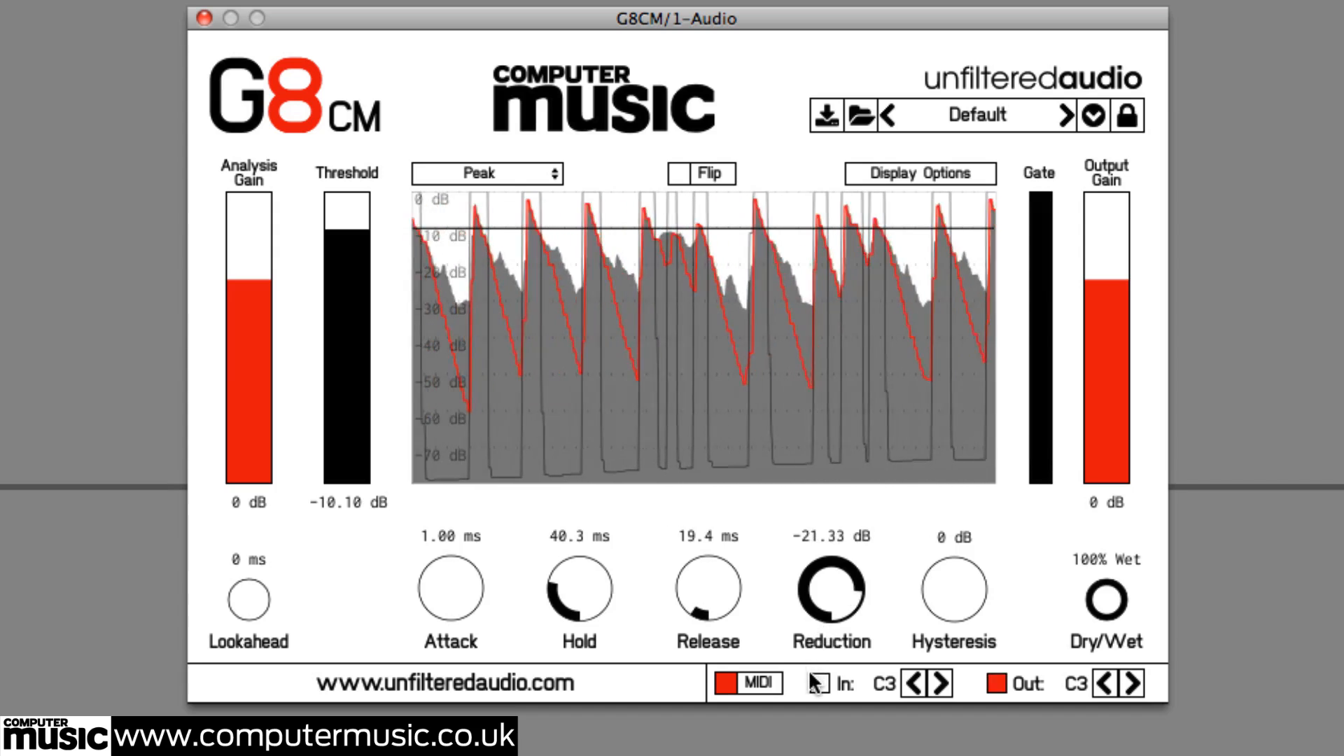
Set the gate's Reduction to about -6.7 dB
mouse_move(826, 616)
mouse_down()
mouse_move(816, 641)
mouse_move(838, 600)
mouse_up()
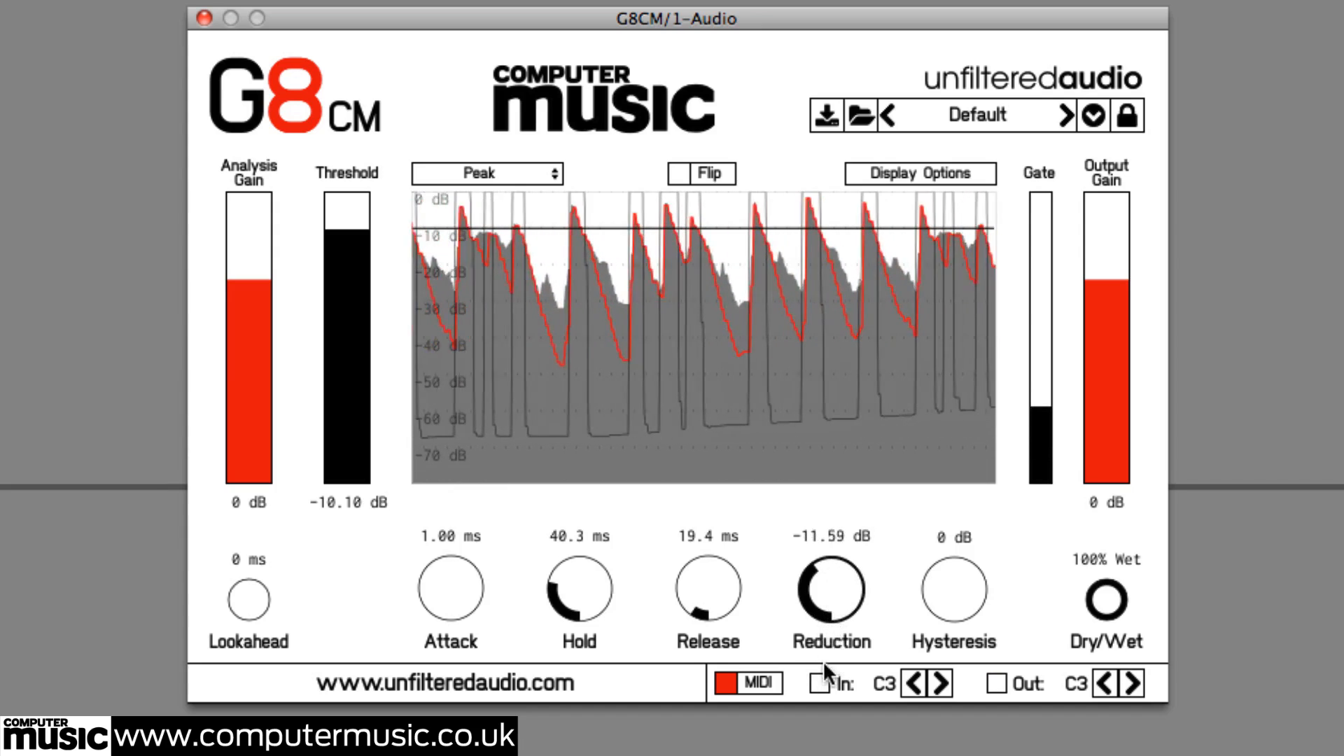
drag(840, 612, 841, 633)
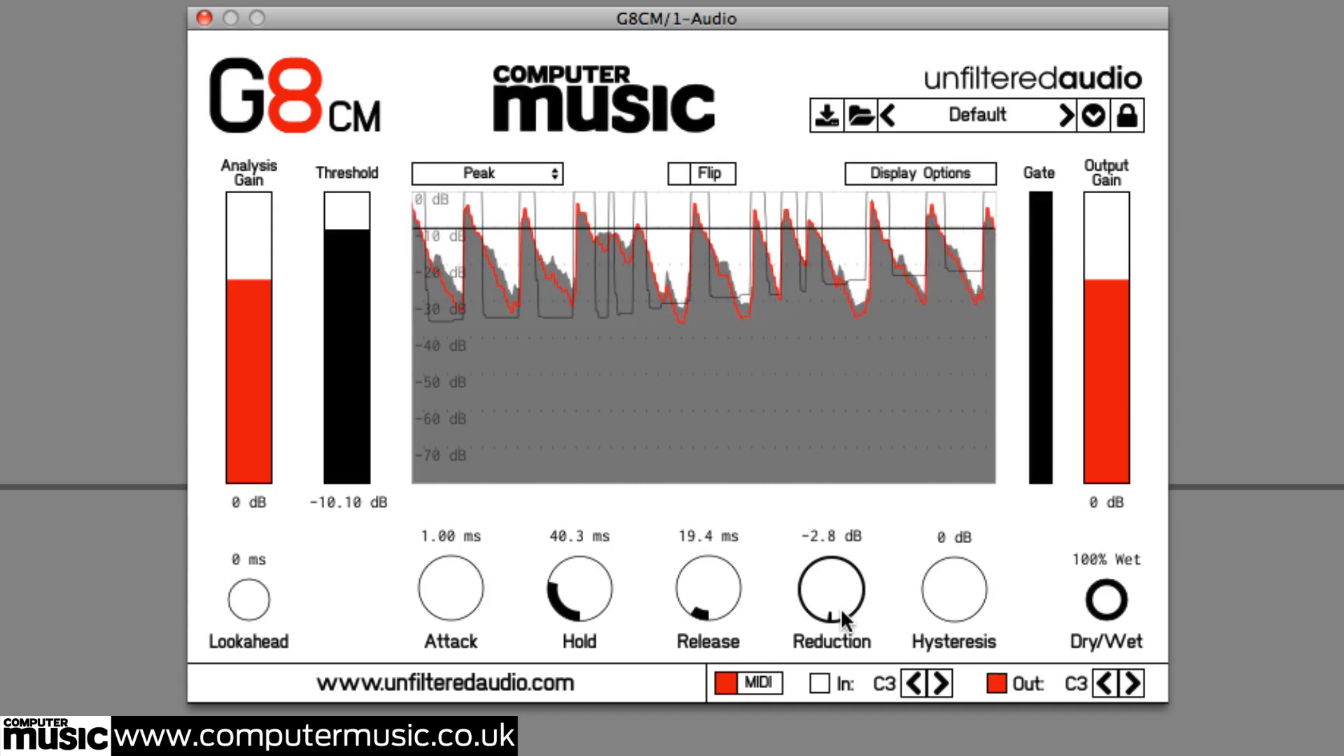
drag(841, 608, 846, 594)
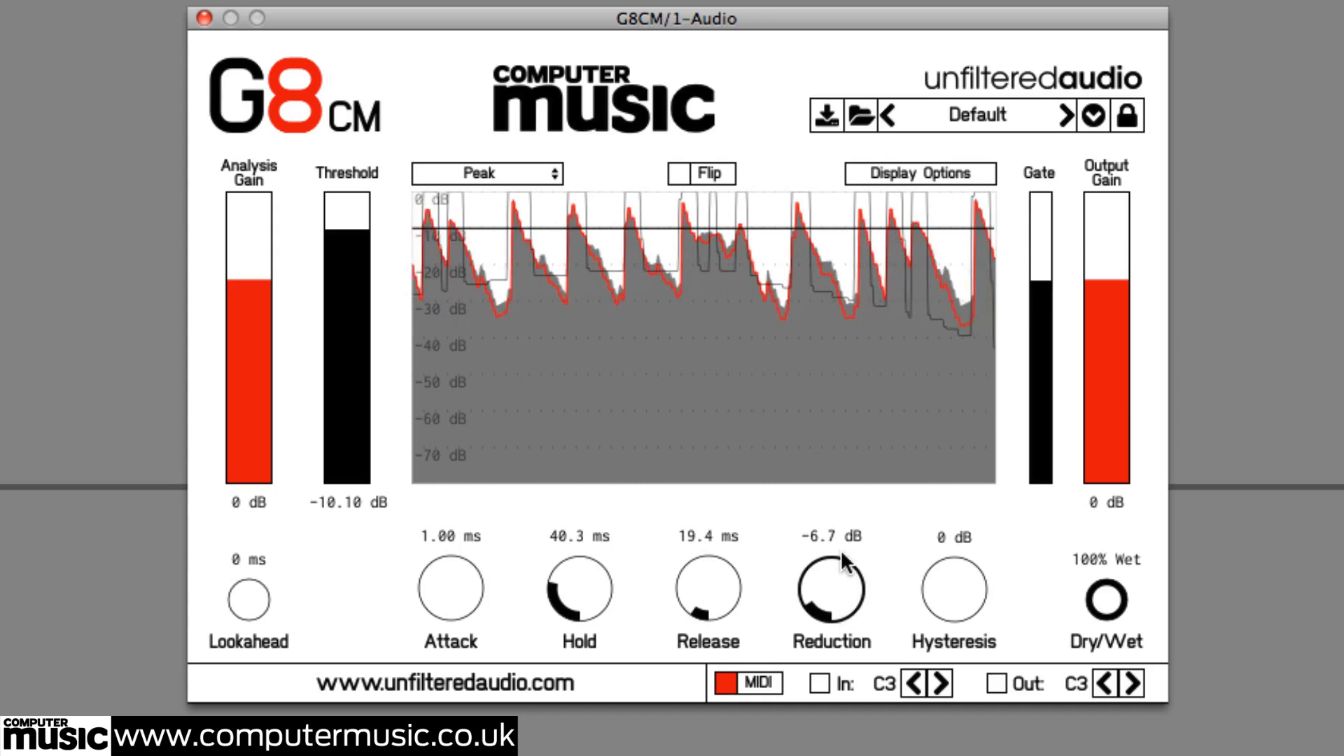
Set the gate's Reduction to about -13 dB and the Hysteresis to about -3.9 dB
drag(839, 454, 838, 442)
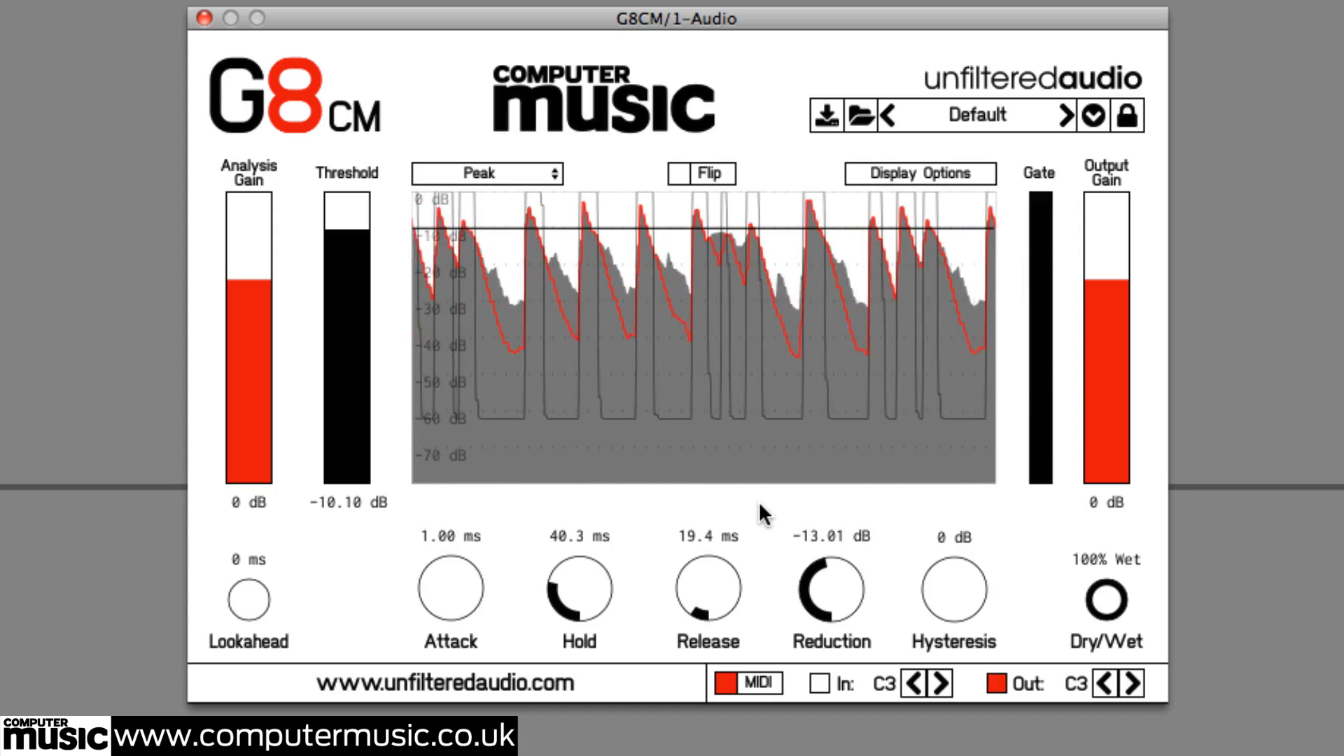
click(968, 591)
drag(966, 580, 948, 469)
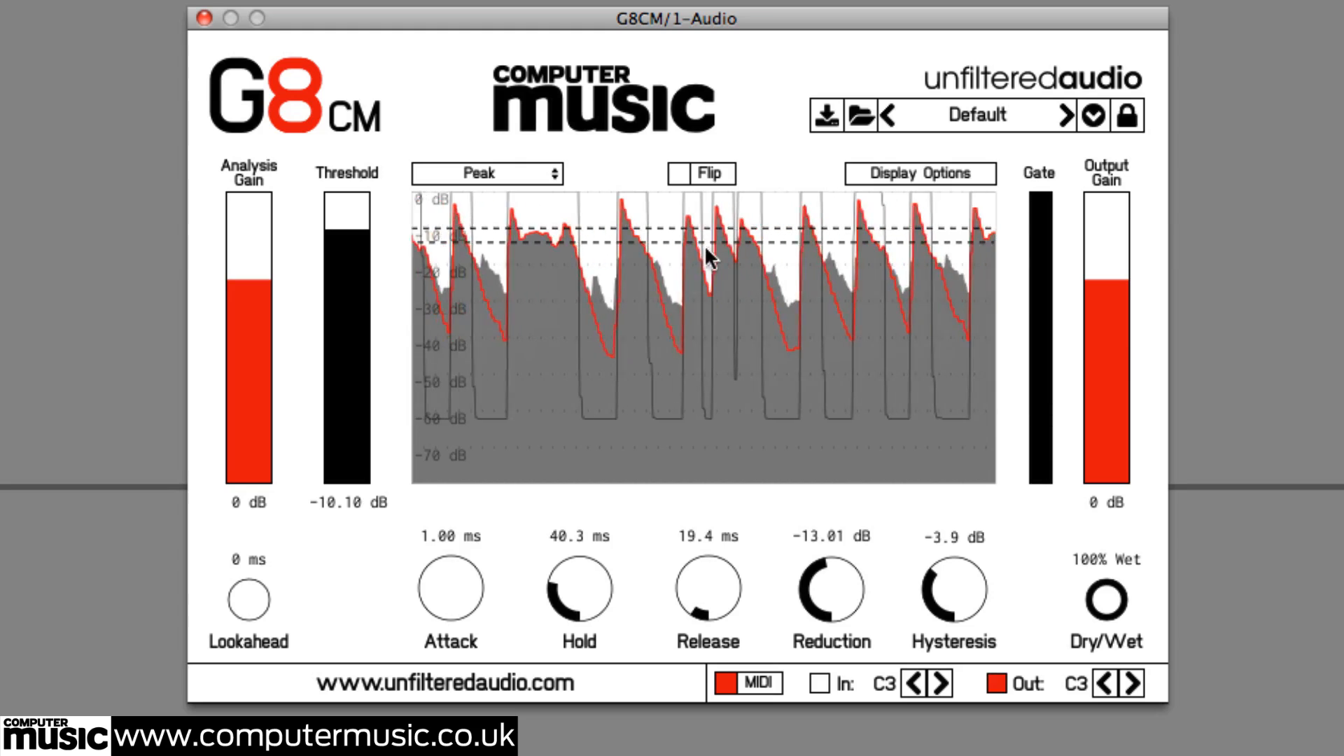
Toggle the Flip display option on and back off, and set the Dry/Wet mix to 70%
click(680, 171)
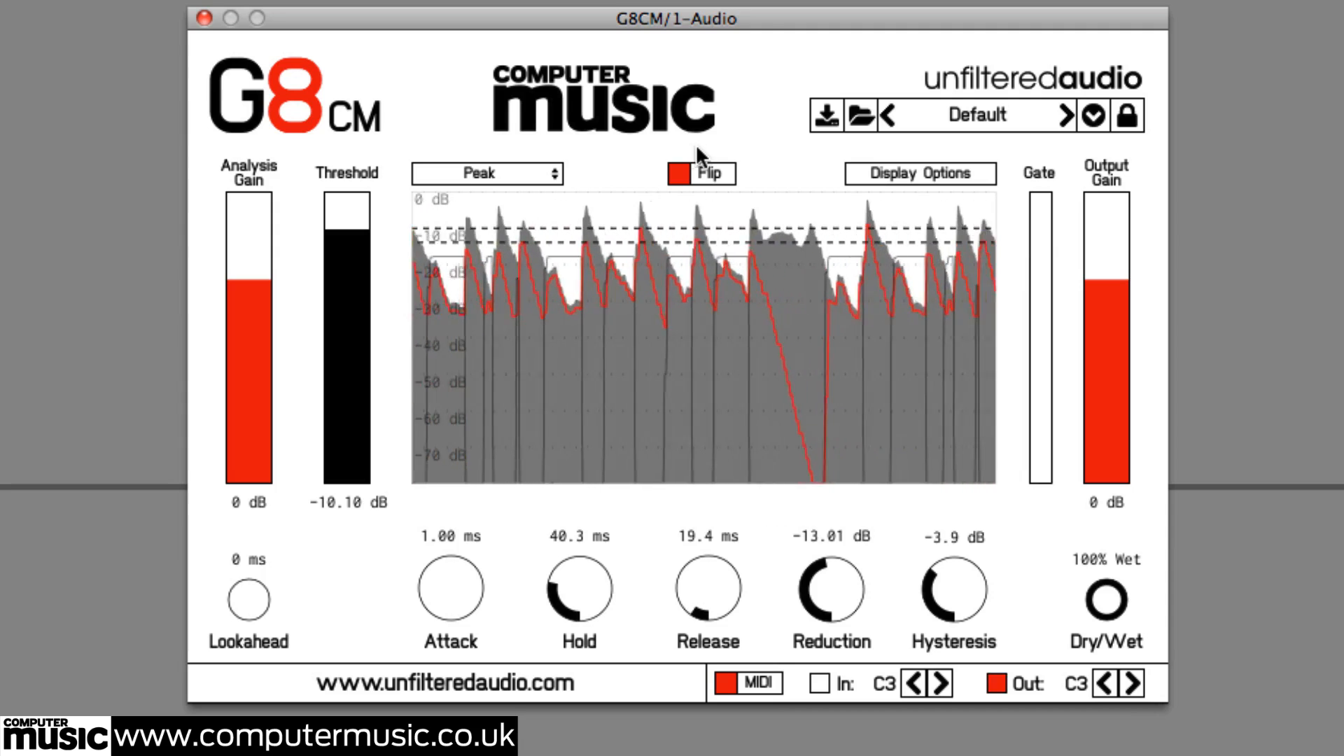
click(681, 172)
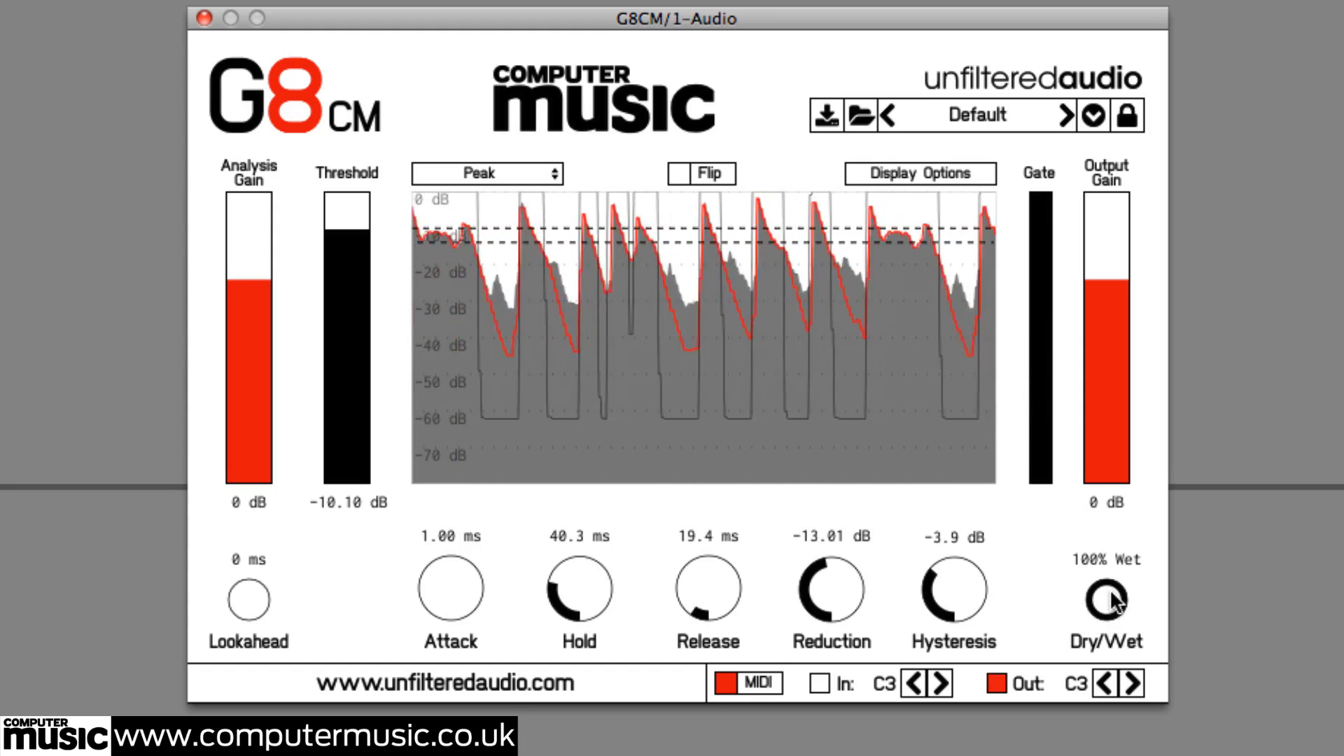
drag(1114, 601, 1107, 560)
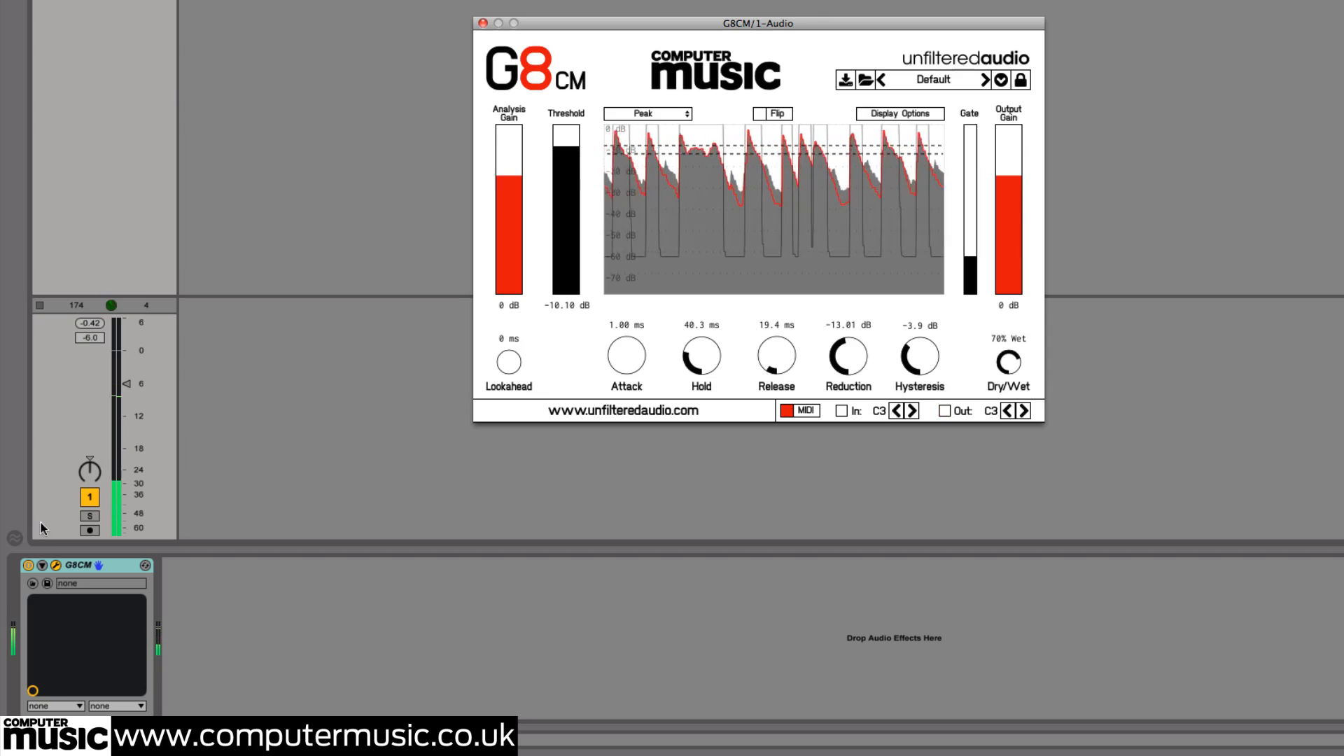
Toggle the G8CM device off and on to compare the gated and ungated breakbeat
click(26, 565)
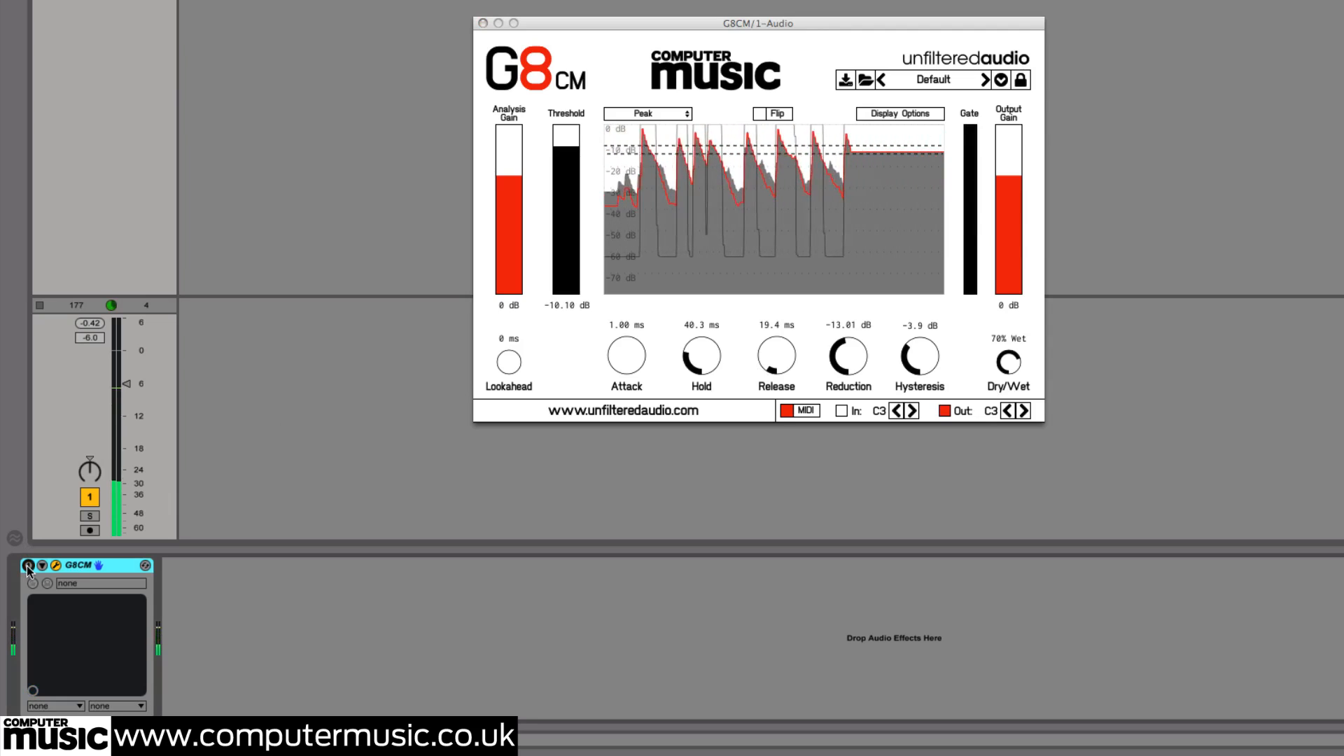
click(26, 566)
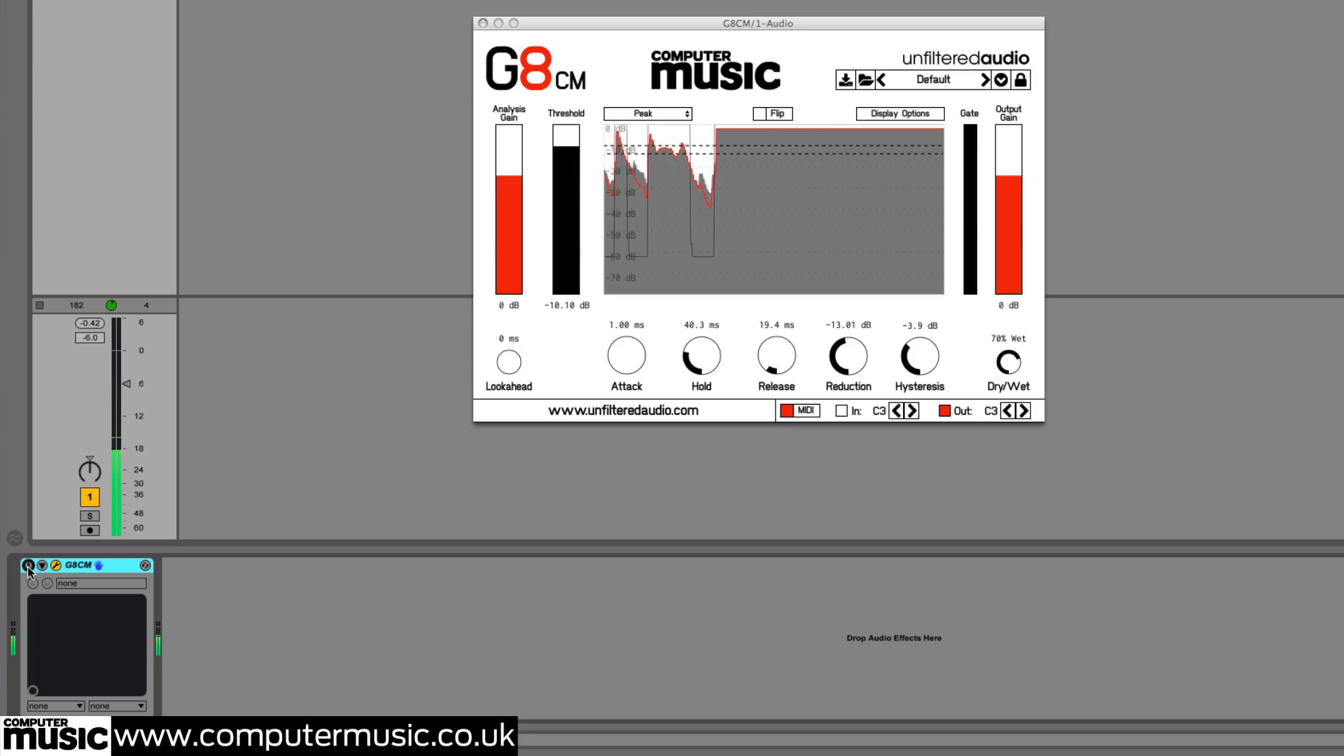
click(27, 565)
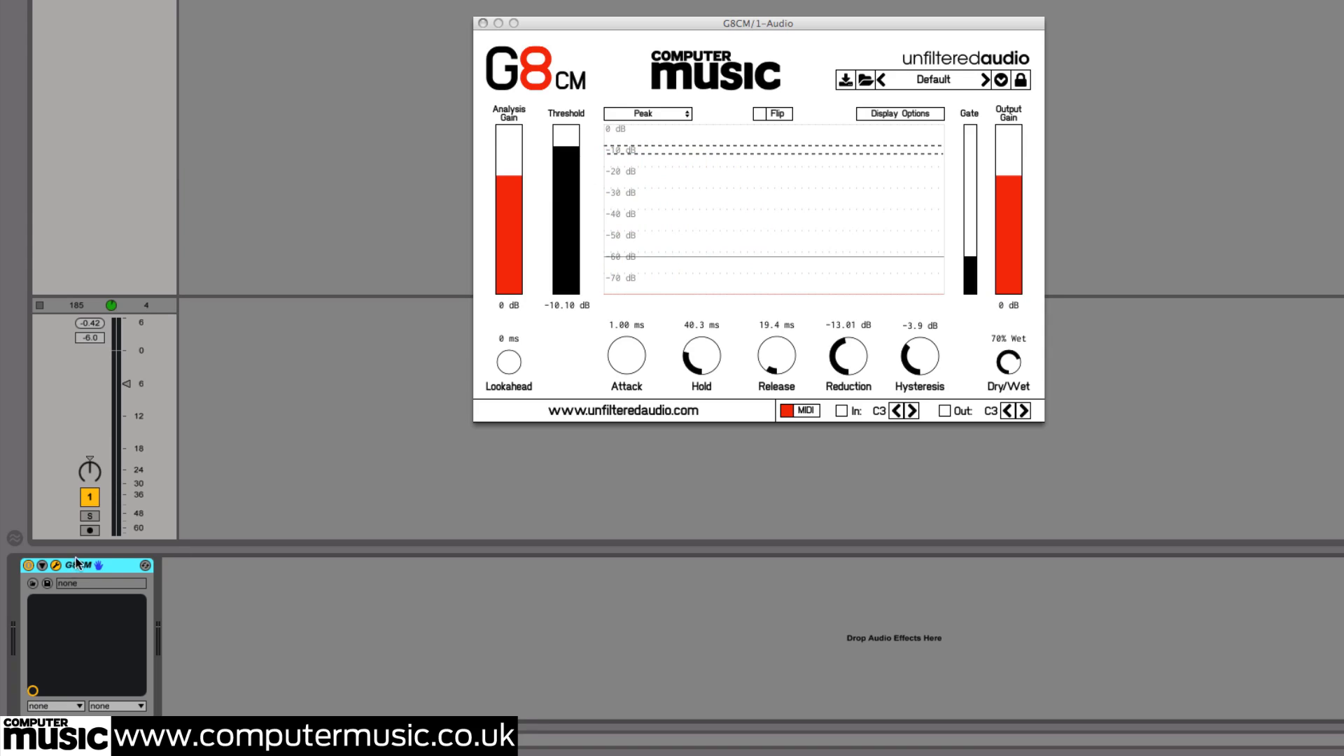
Delete the G8CM device and load a fresh G8CM instance onto the audio track from the plug-in browser
key(Delete)
key(ctrl+alt+b)
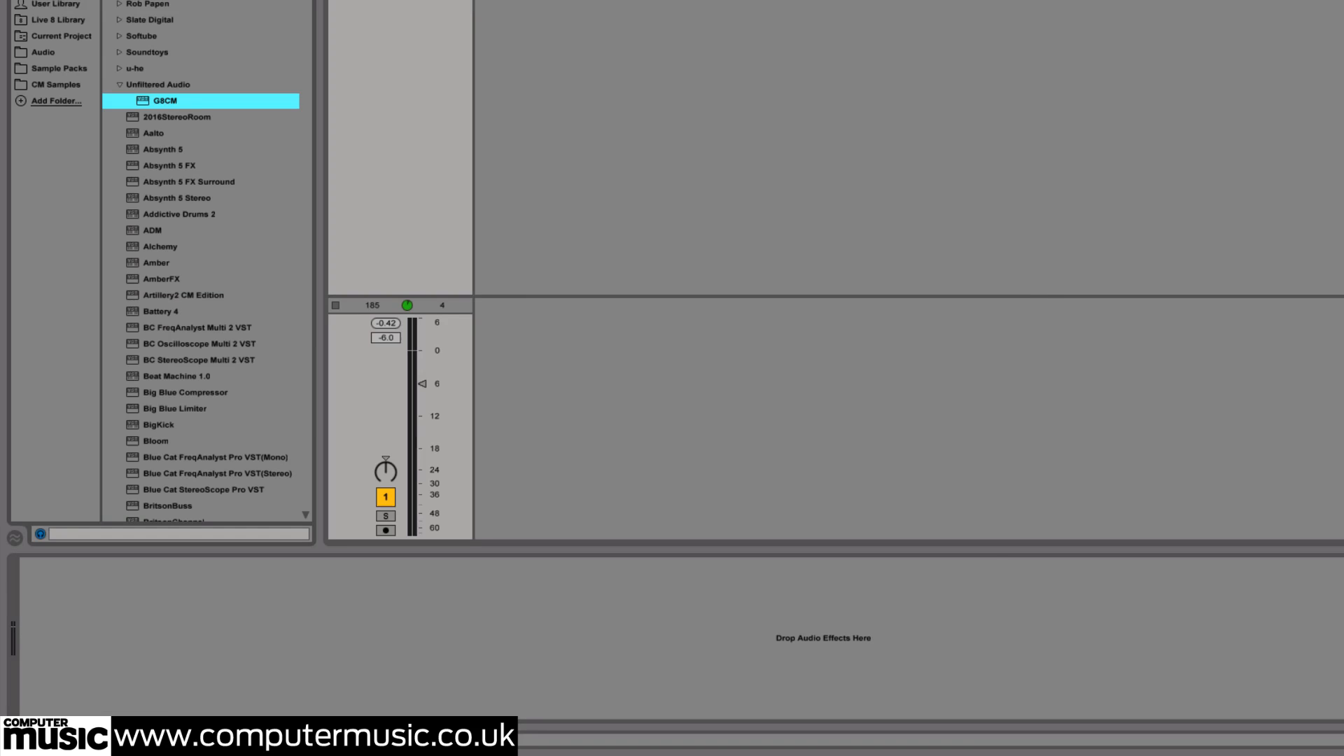
double_click(174, 100)
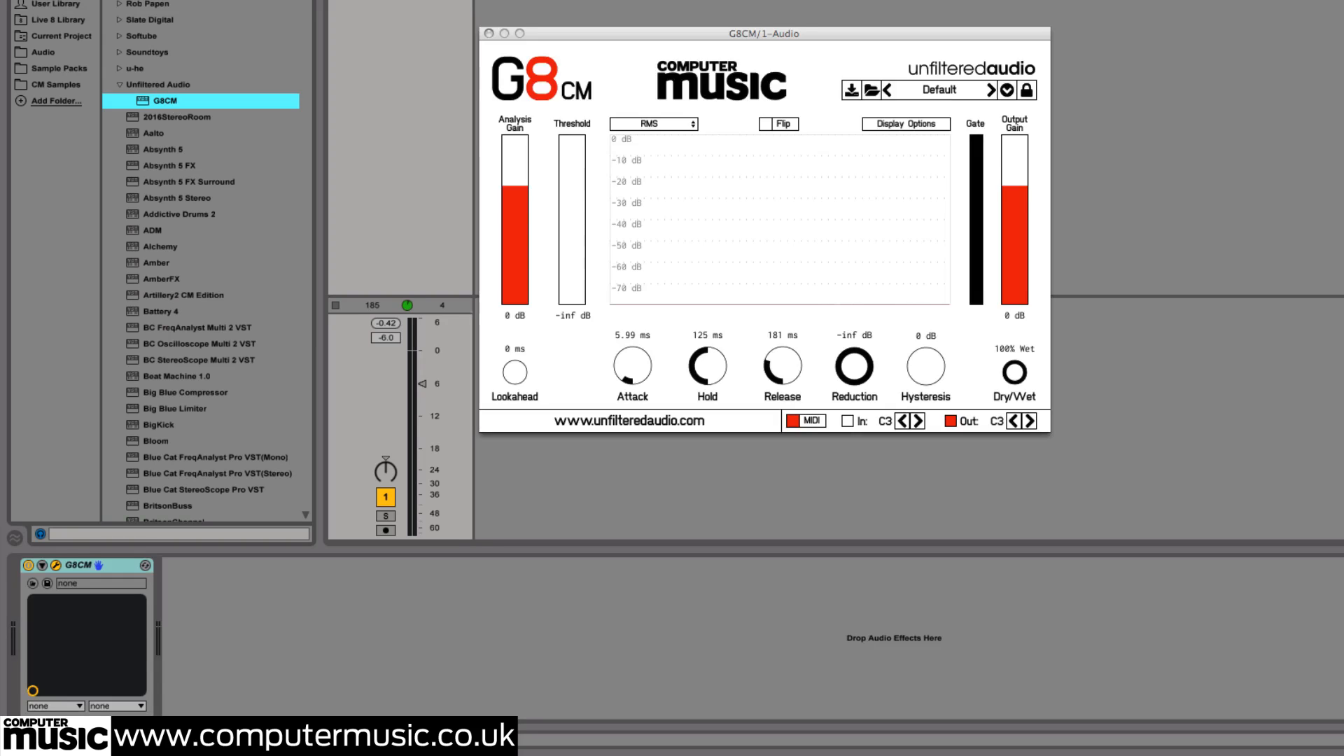
key(ctrl+alt+b)
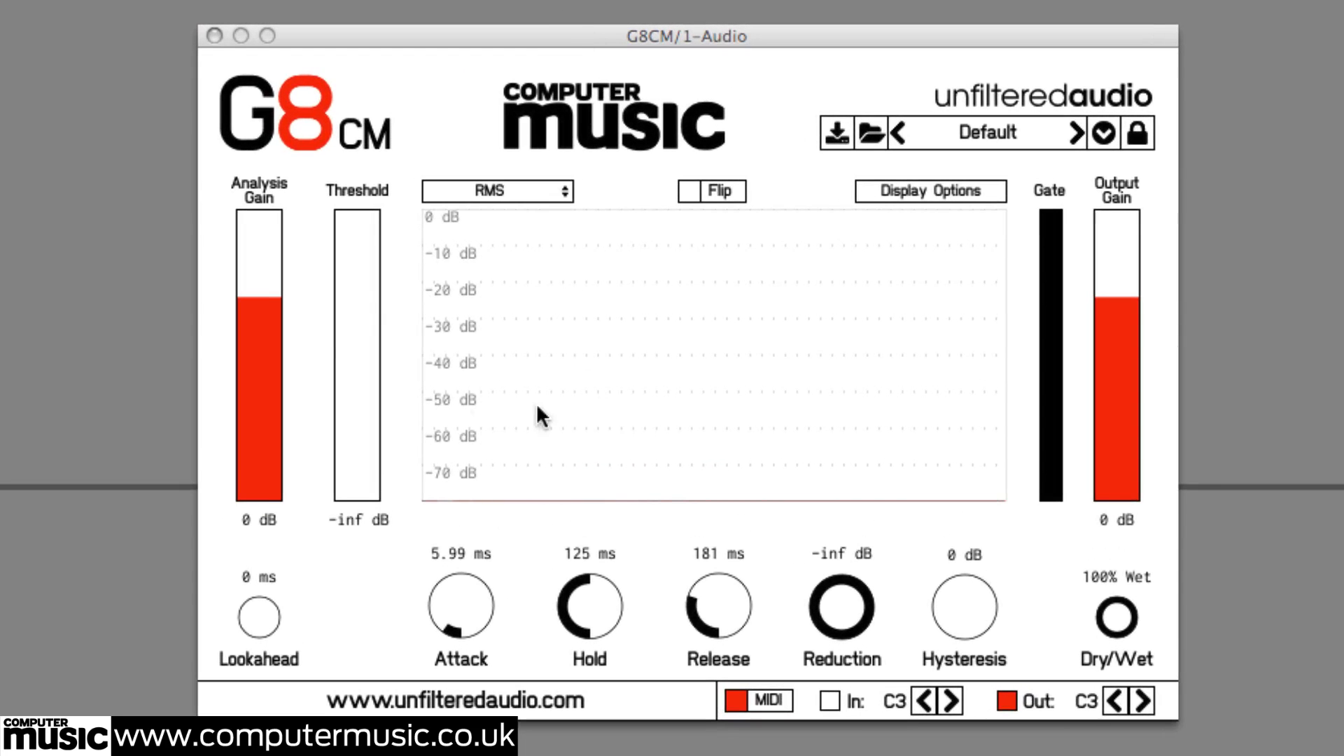
Set the new gate's threshold to 0 dB, attack 1.00 ms, hold about 10.4 ms and release 19.4 ms
drag(374, 438, 373, 166)
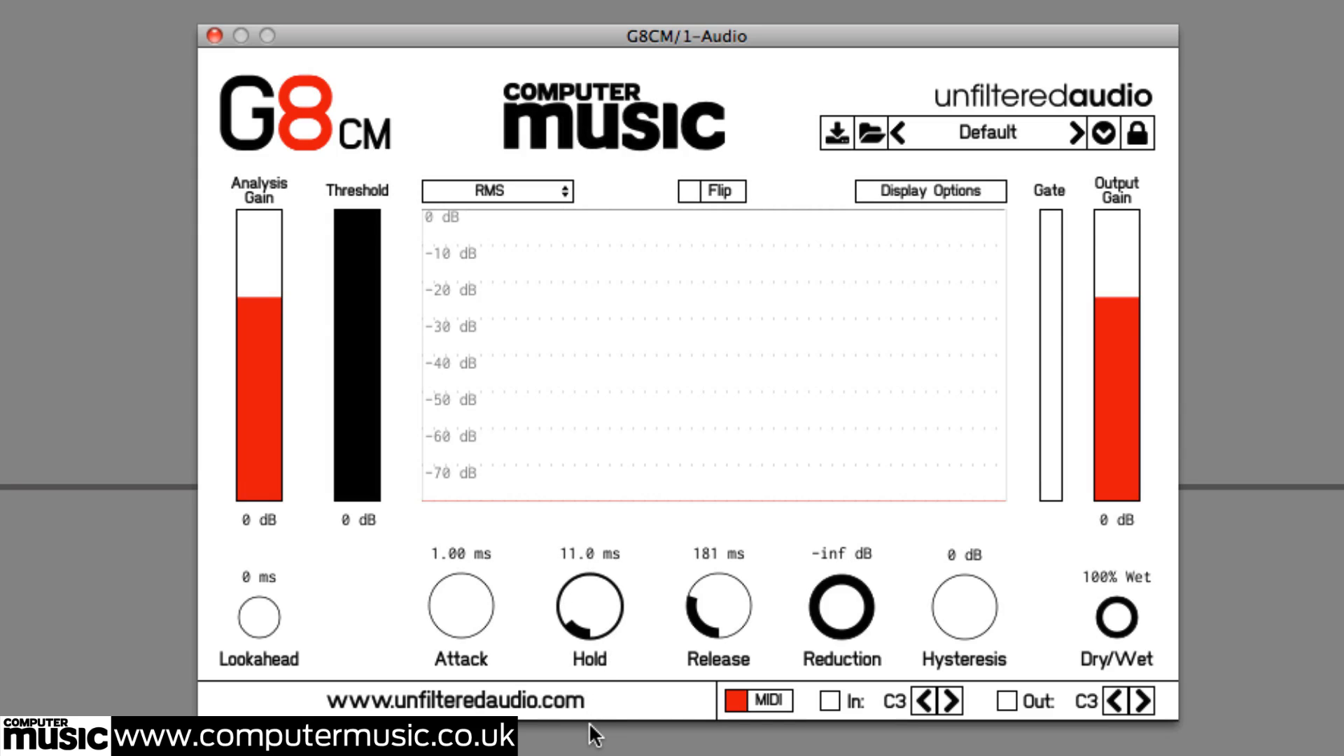
scroll(602, 625, down, 1)
drag(730, 662, 730, 674)
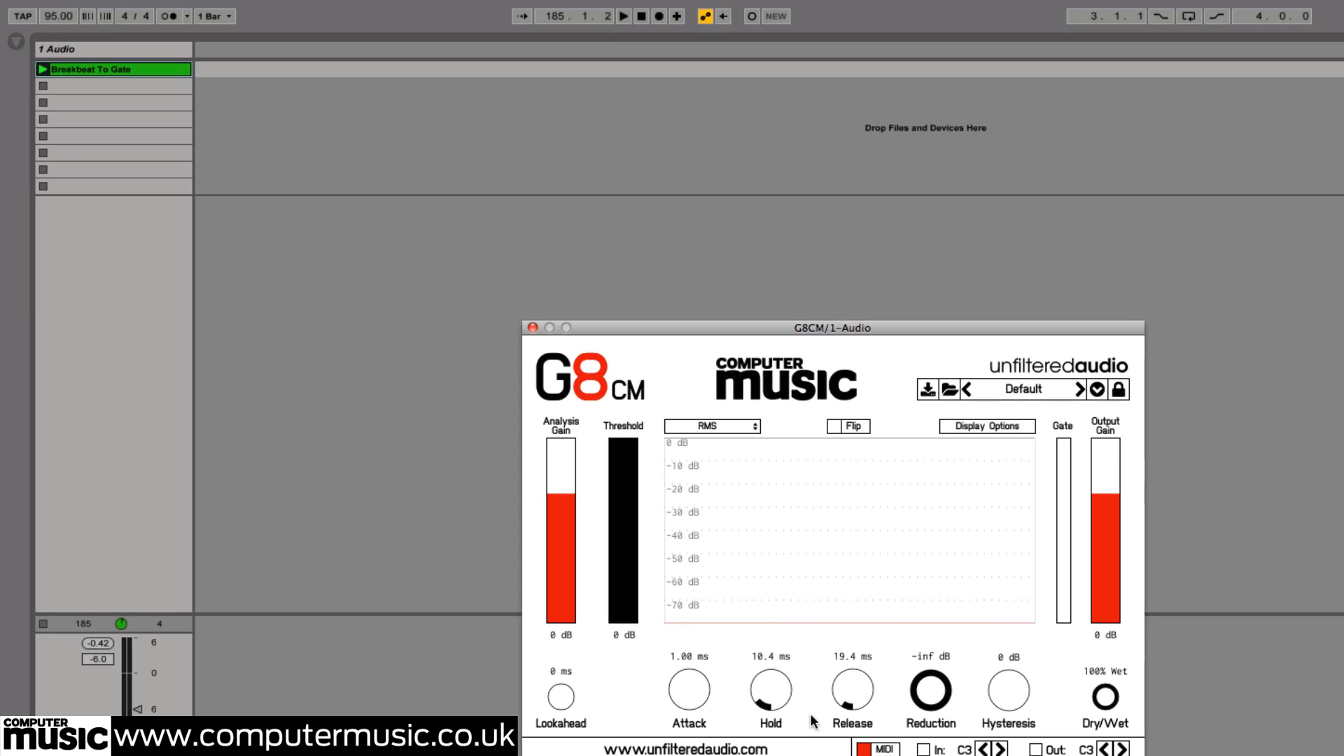
Insert a new MIDI track and show the tracks' input and output routing
right_click(121, 52)
click(173, 113)
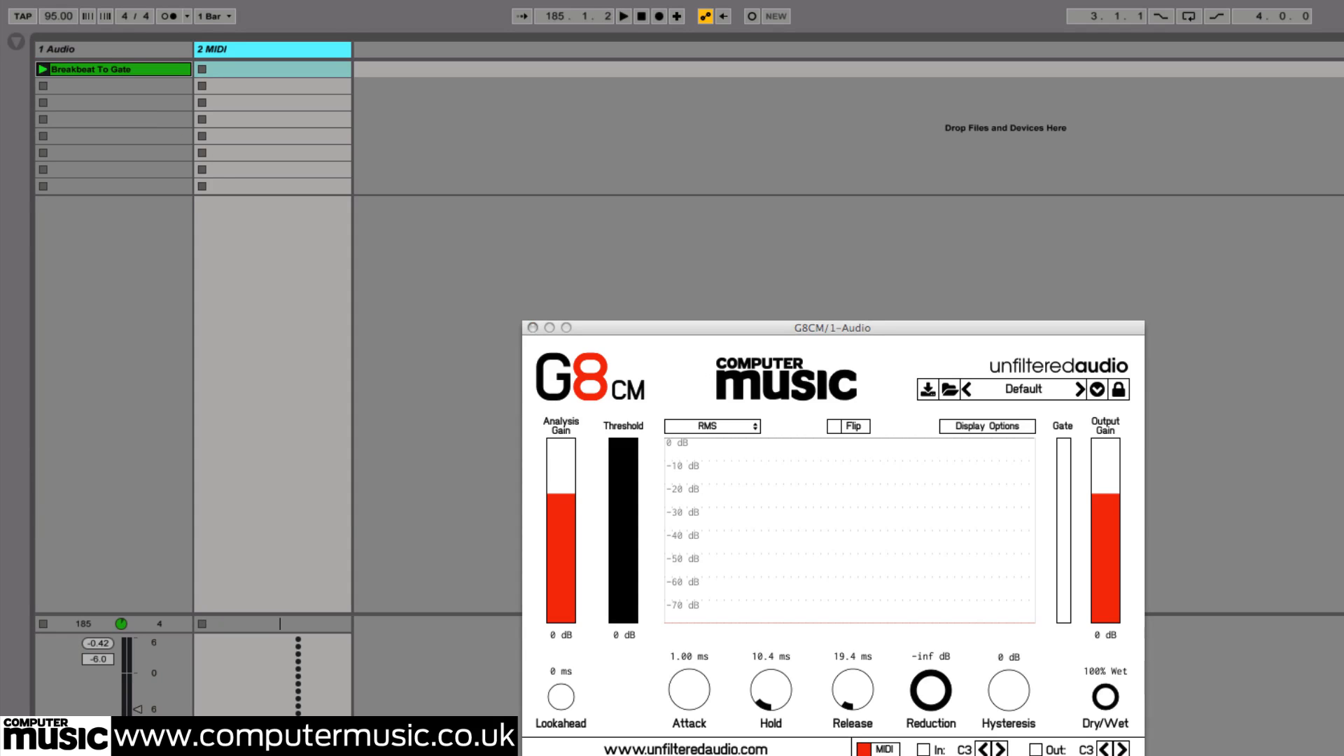
key(alt+super+i)
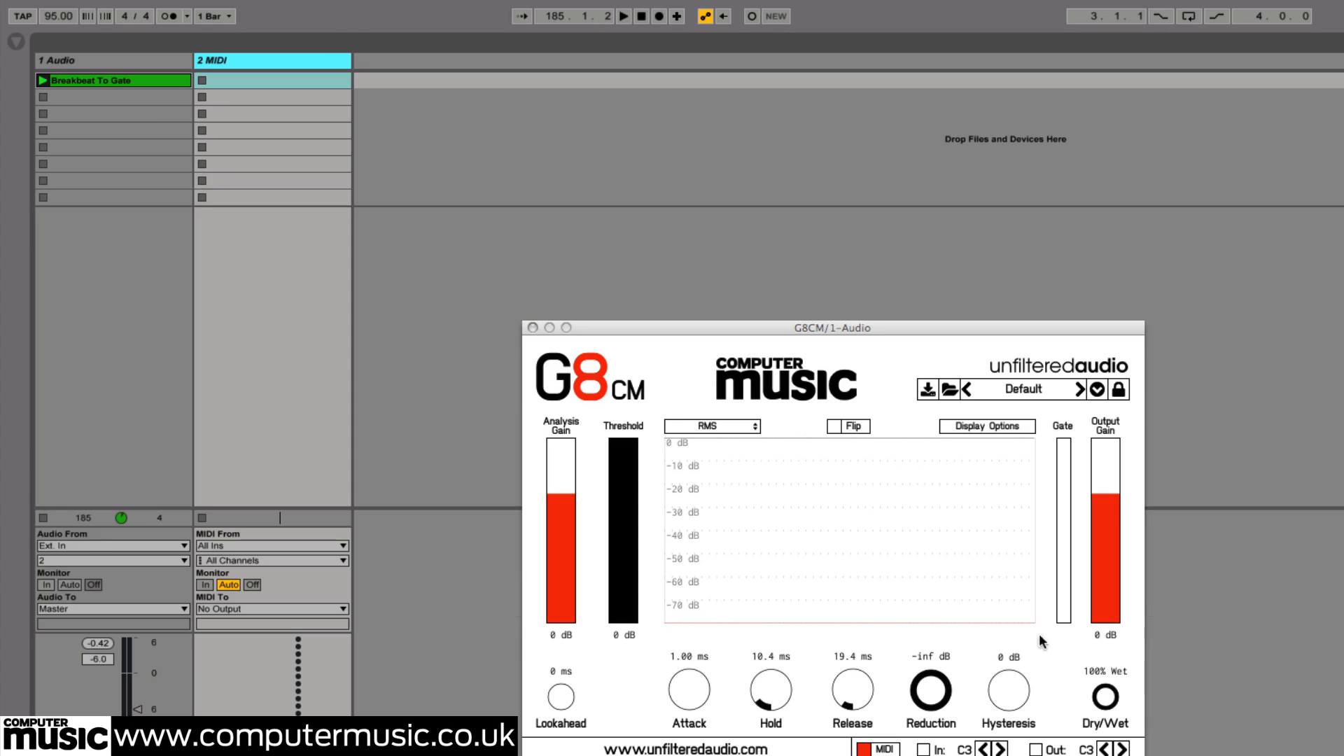
Route the MIDI track's output to 1-Audio and the 1-G8CM plug-in
click(230, 605)
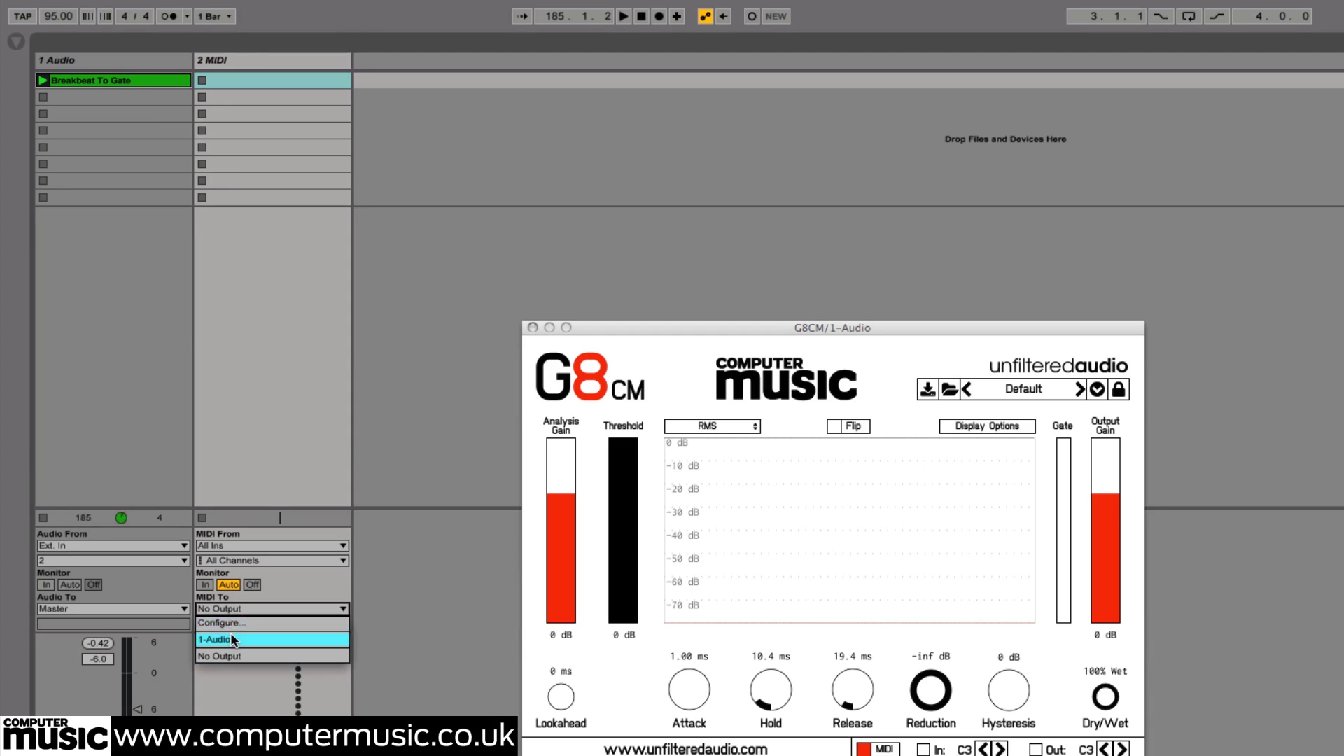
click(231, 635)
click(229, 622)
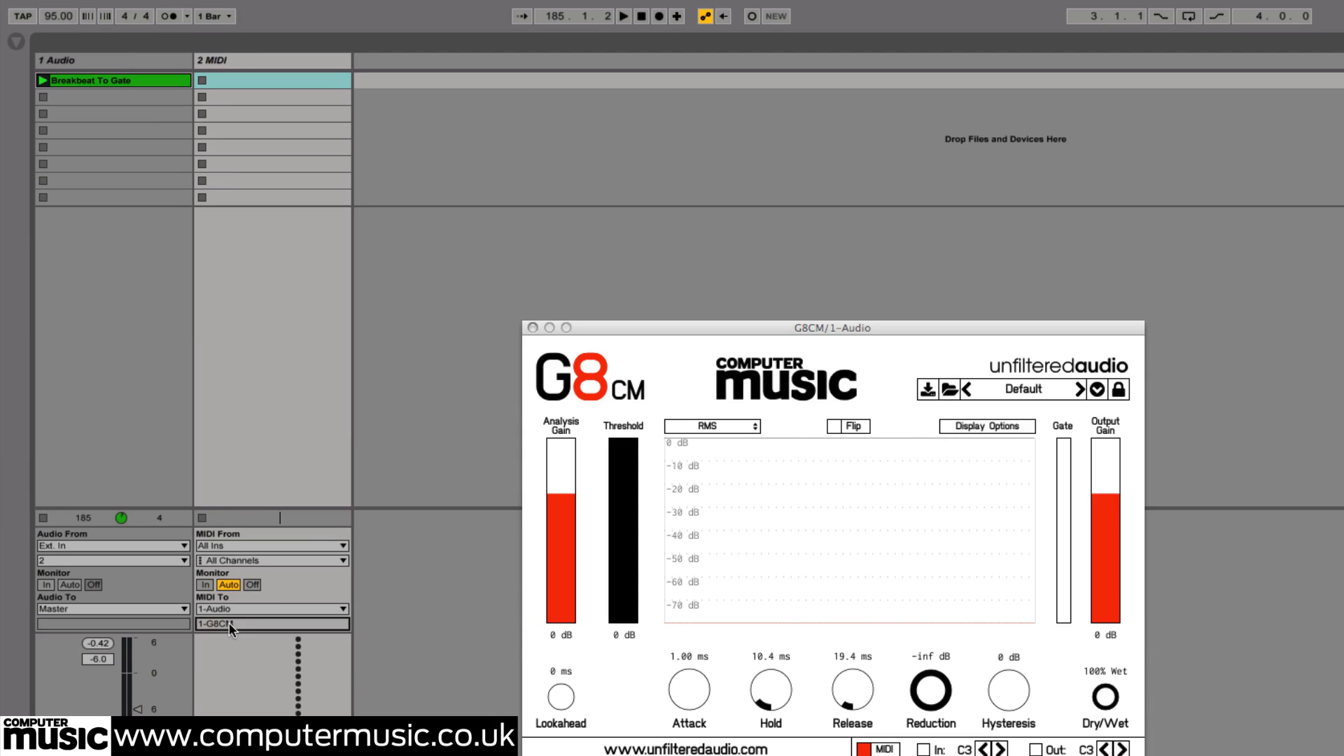
Move the MIDI track so it sits before the audio track
click(245, 61)
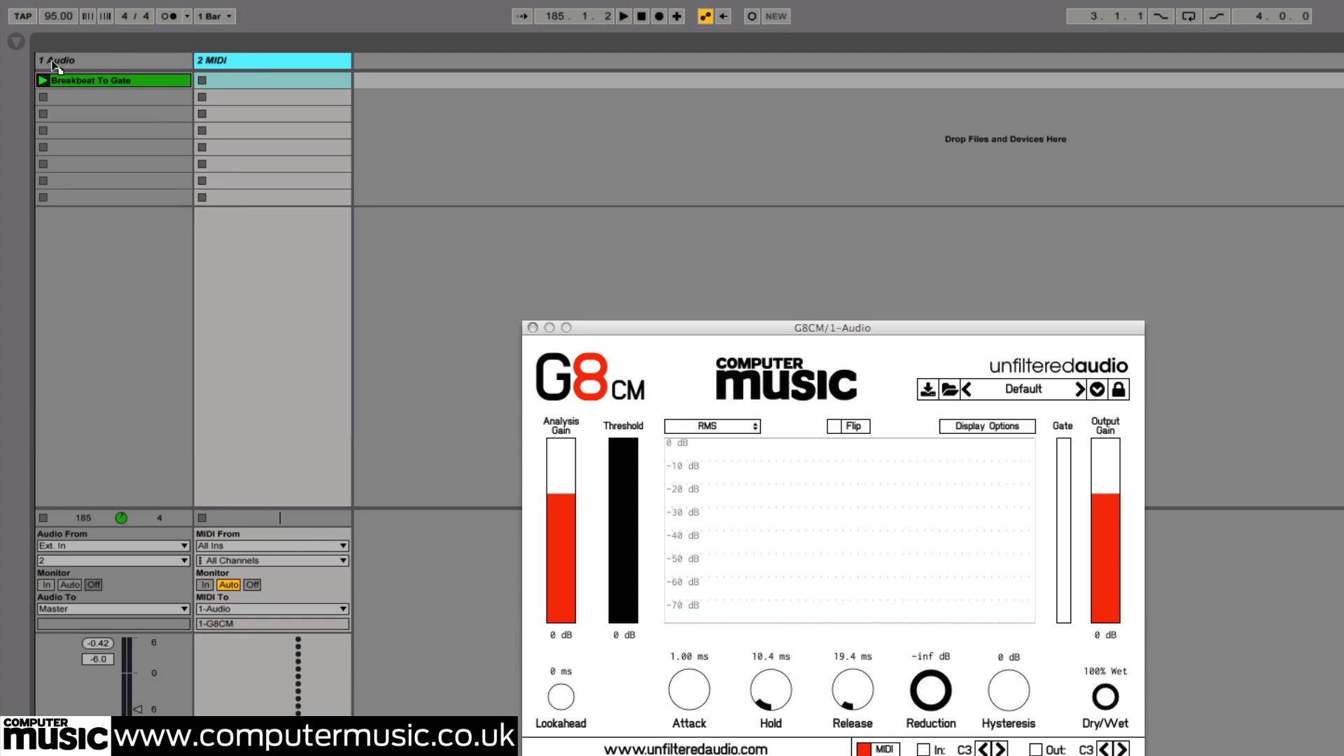
drag(245, 61, 44, 60)
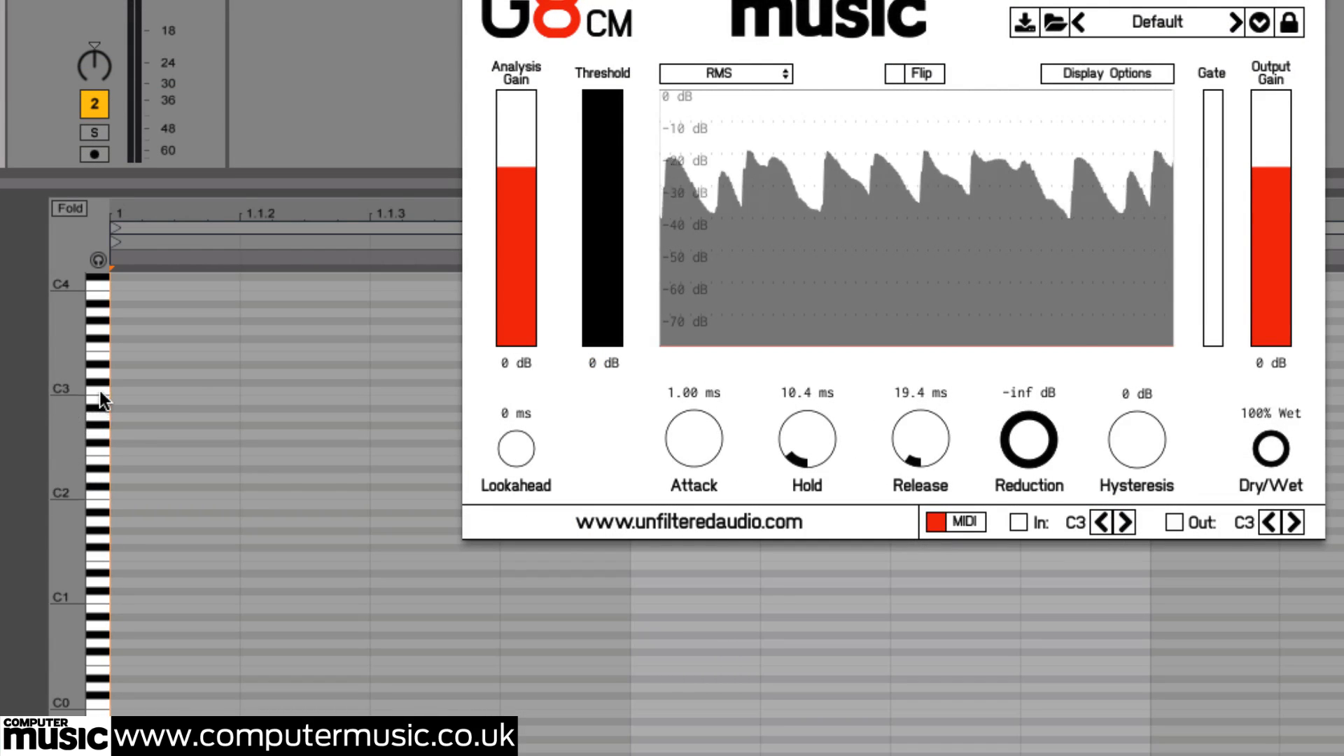
Enable note preview and play the C3 key repeatedly to trigger the gate by MIDI
click(97, 260)
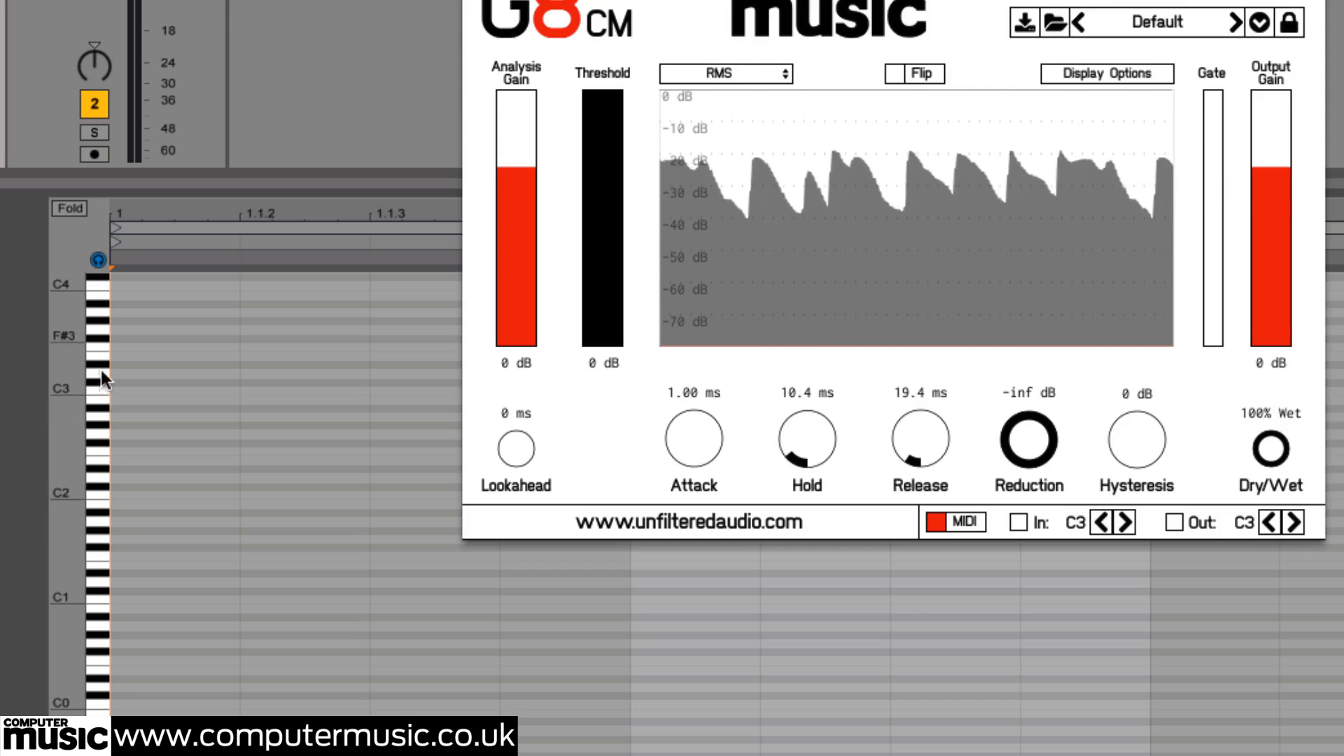
click(100, 389)
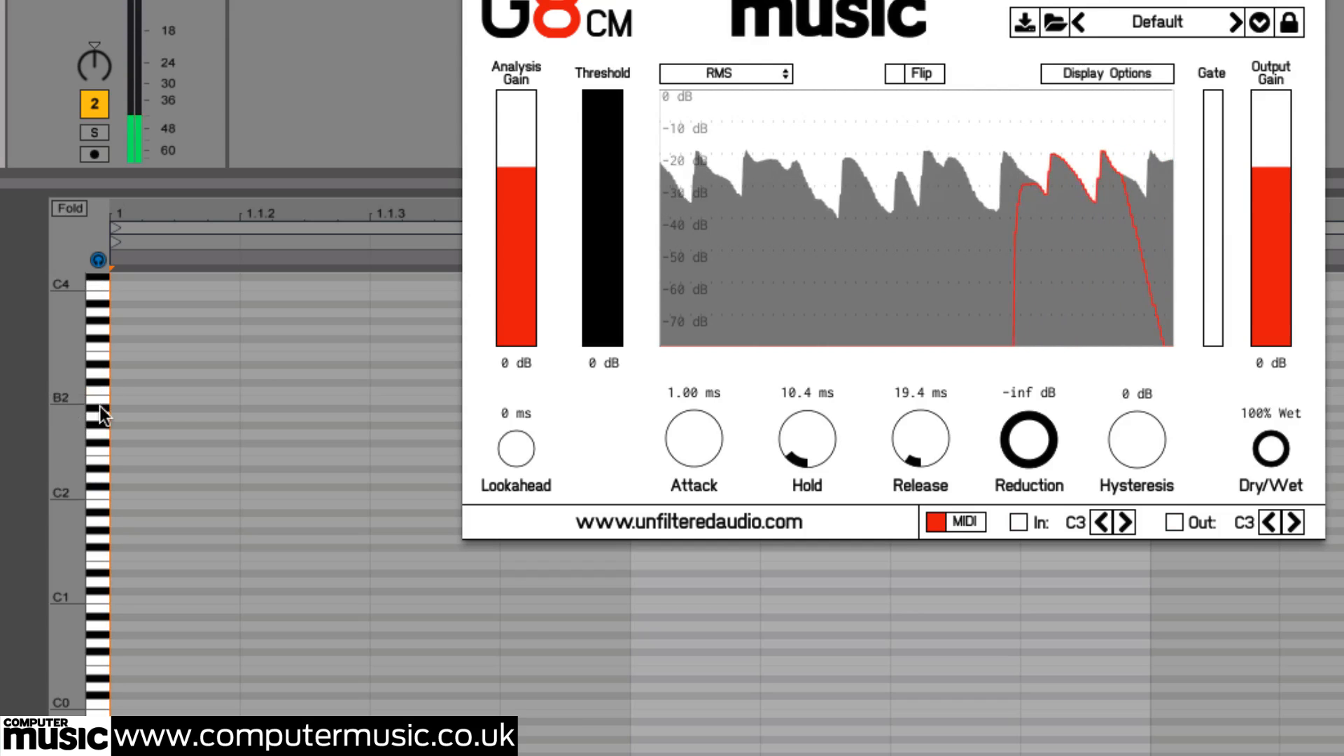
click(100, 393)
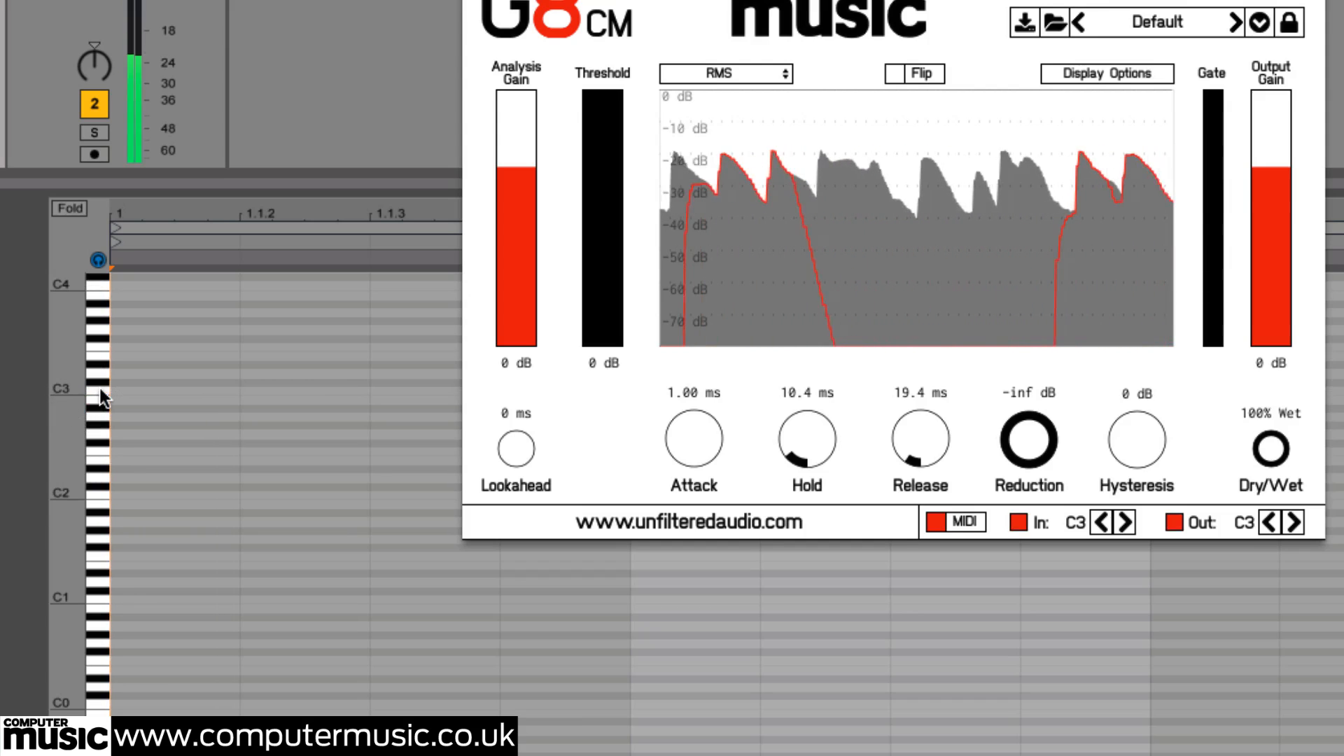
click(99, 389)
click(100, 389)
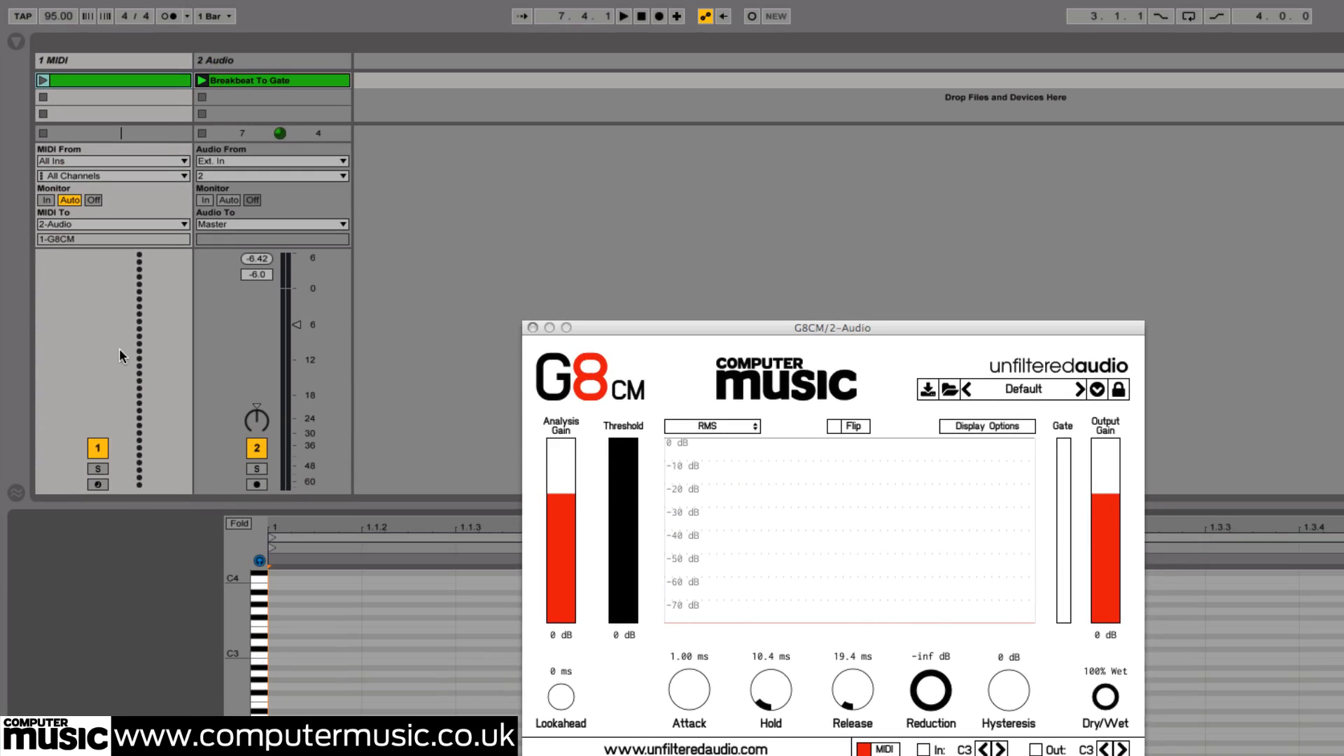
Load Gate Pattern.mid from the tutorial folder in Finder into the MIDI track's first clip slot
click(120, 79)
key(Delete)
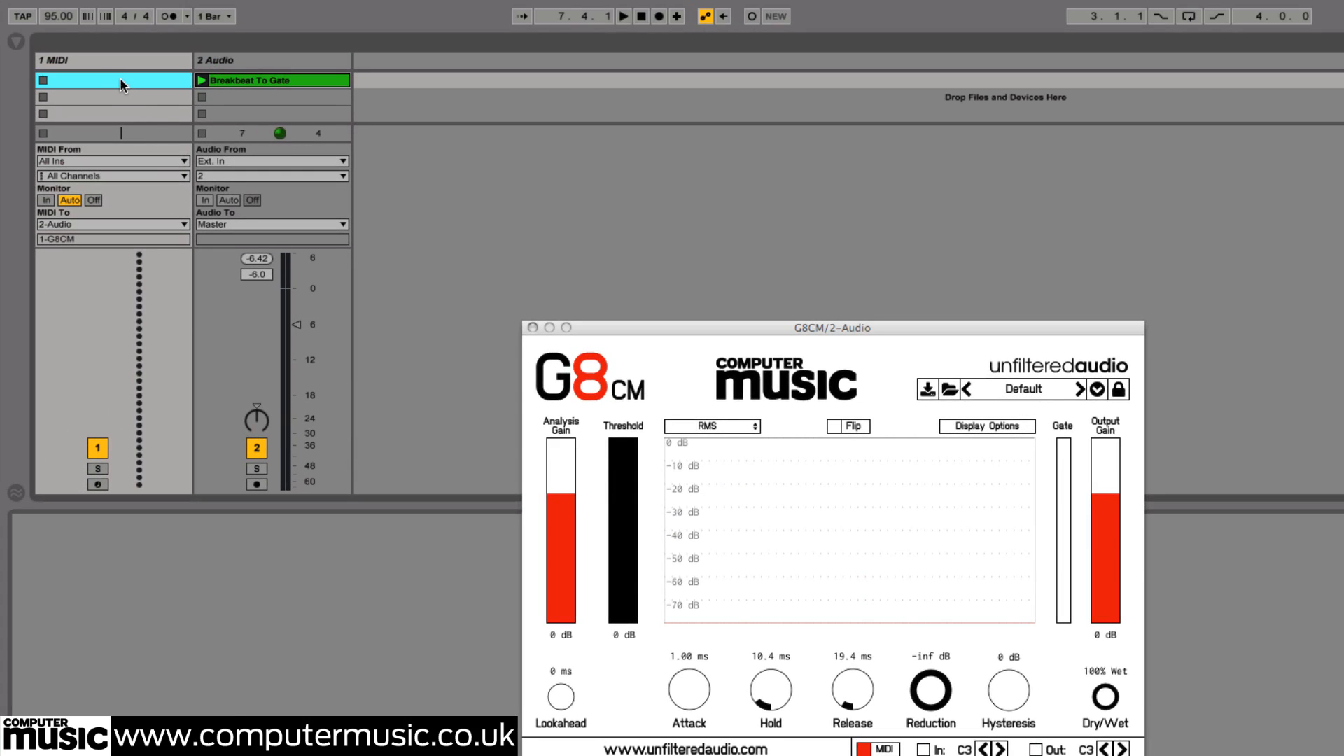
double_click(117, 66)
key(super+Tab)
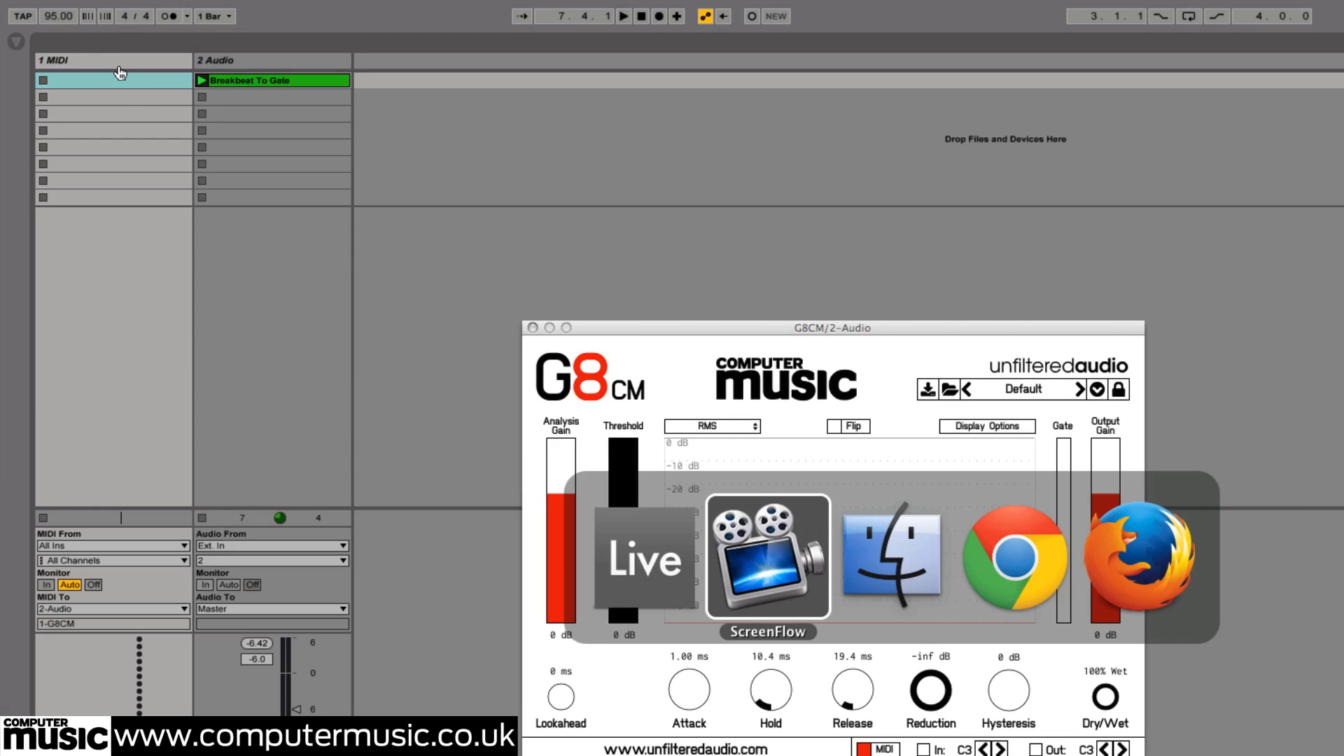
key(super+Tab)
click(915, 330)
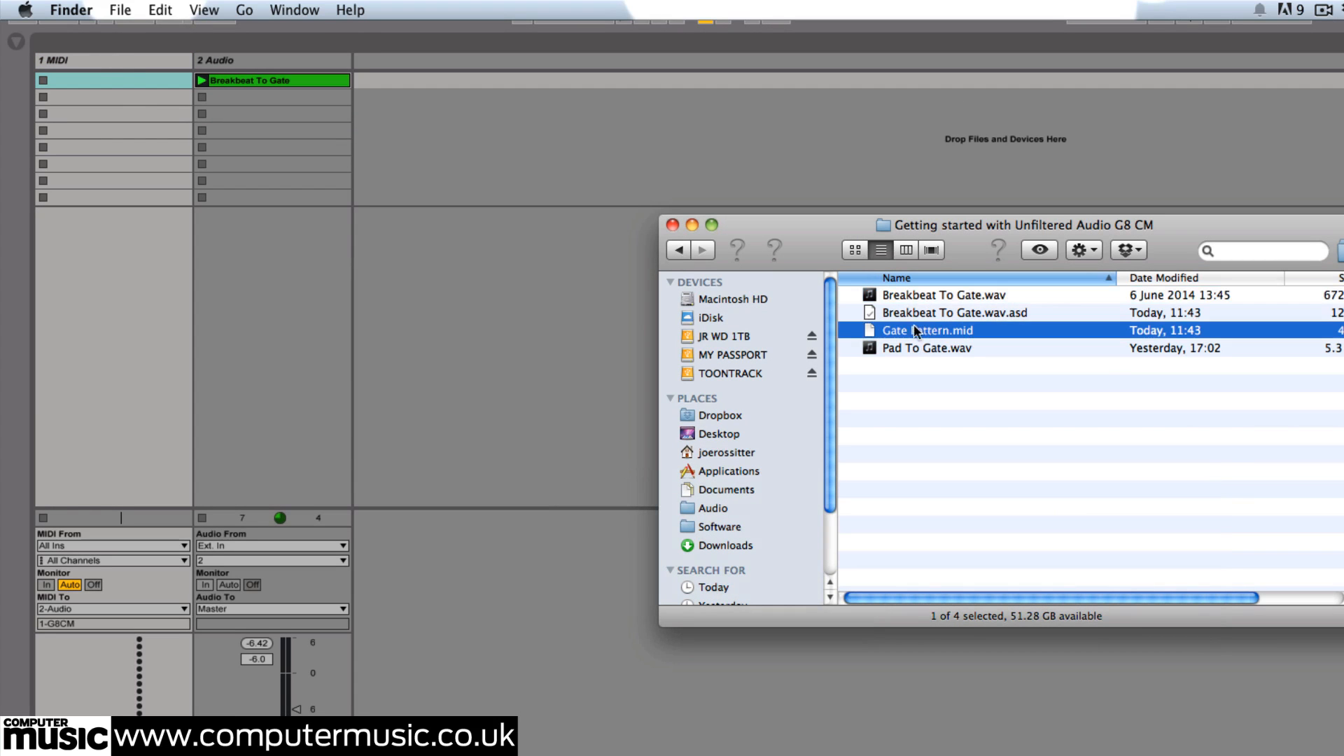
drag(92, 72, 95, 75)
double_click(97, 79)
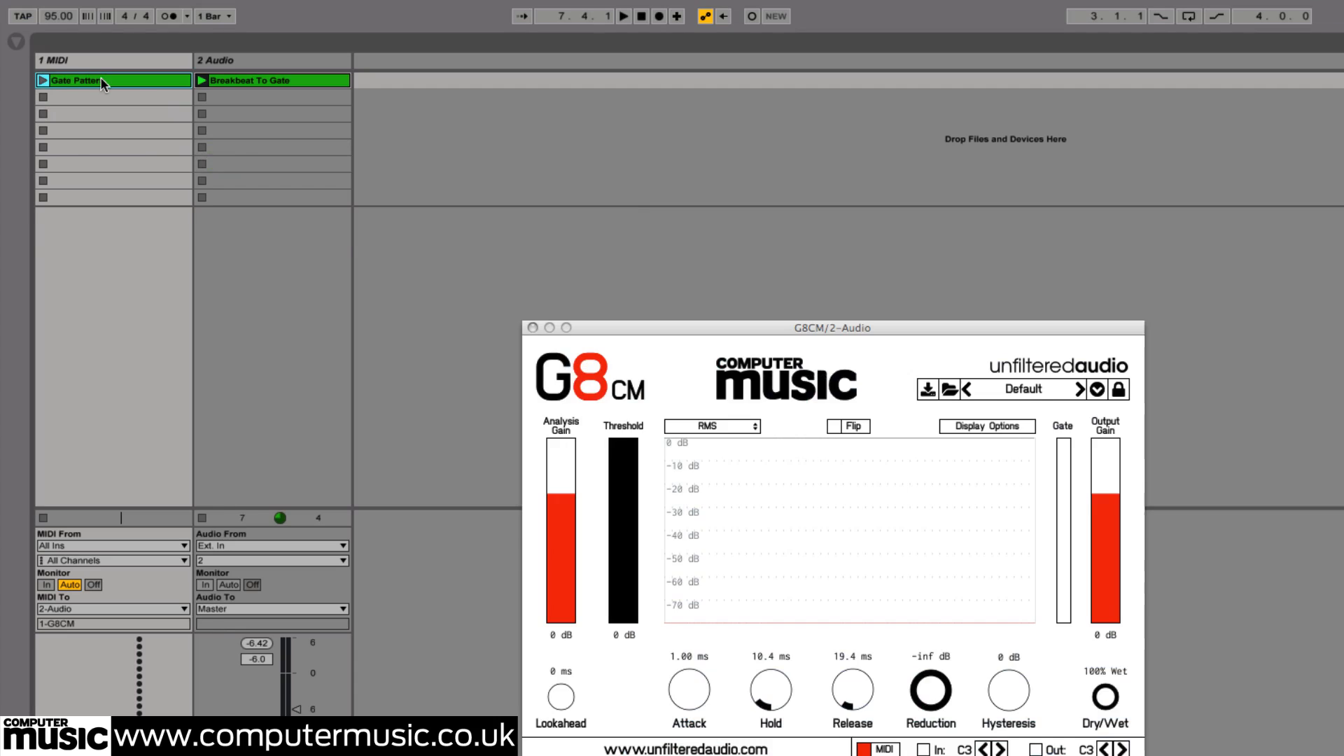
Launch the Gate Pattern clip and enlarge its note editor
click(44, 81)
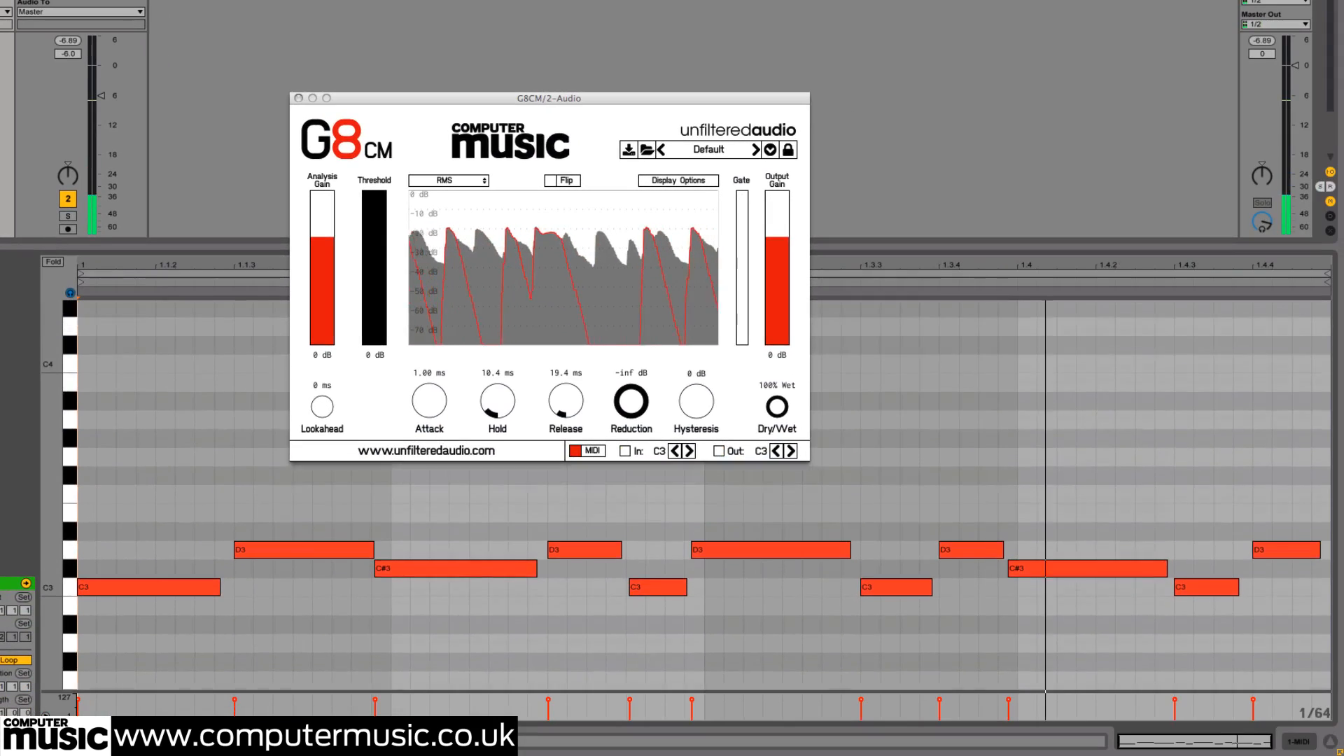
drag(70, 538, 70, 508)
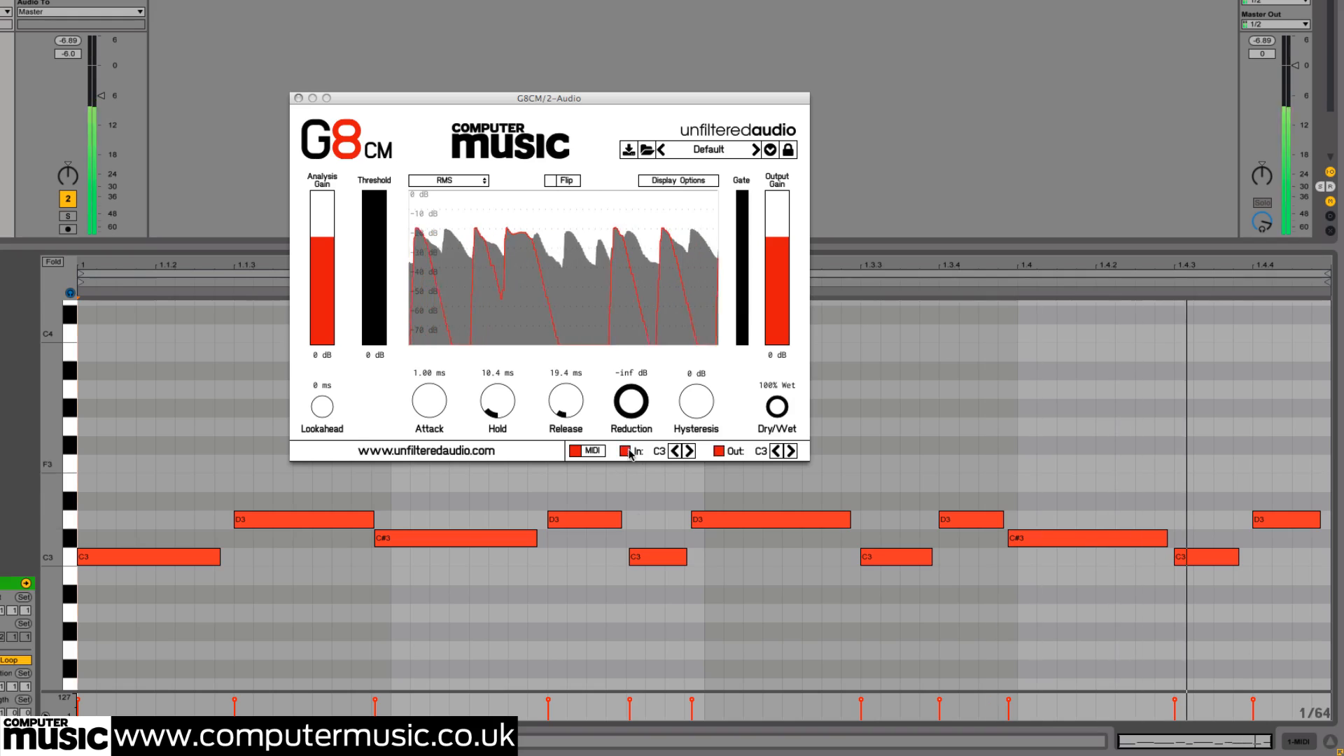
Set the gate's MIDI input trigger note to C#3 and select the C#3 notes in the pattern
click(690, 452)
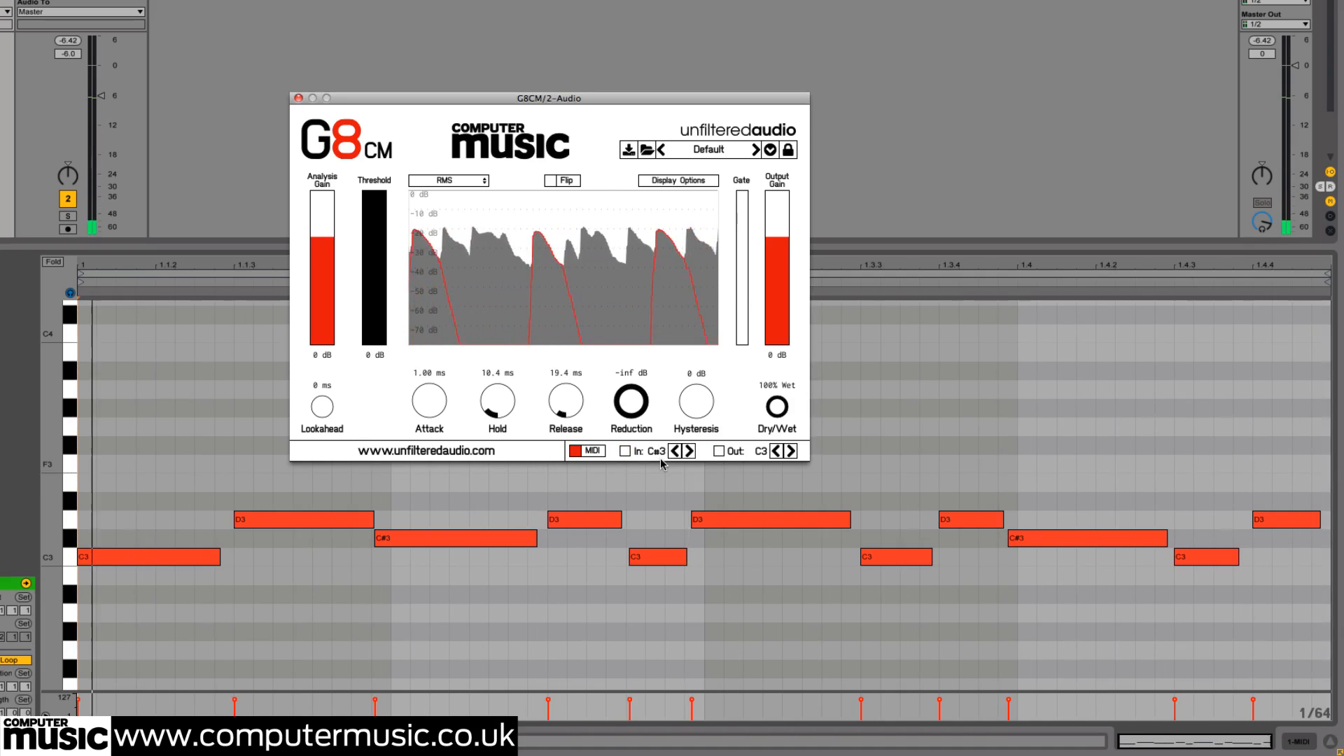
click(352, 542)
drag(351, 542, 1038, 538)
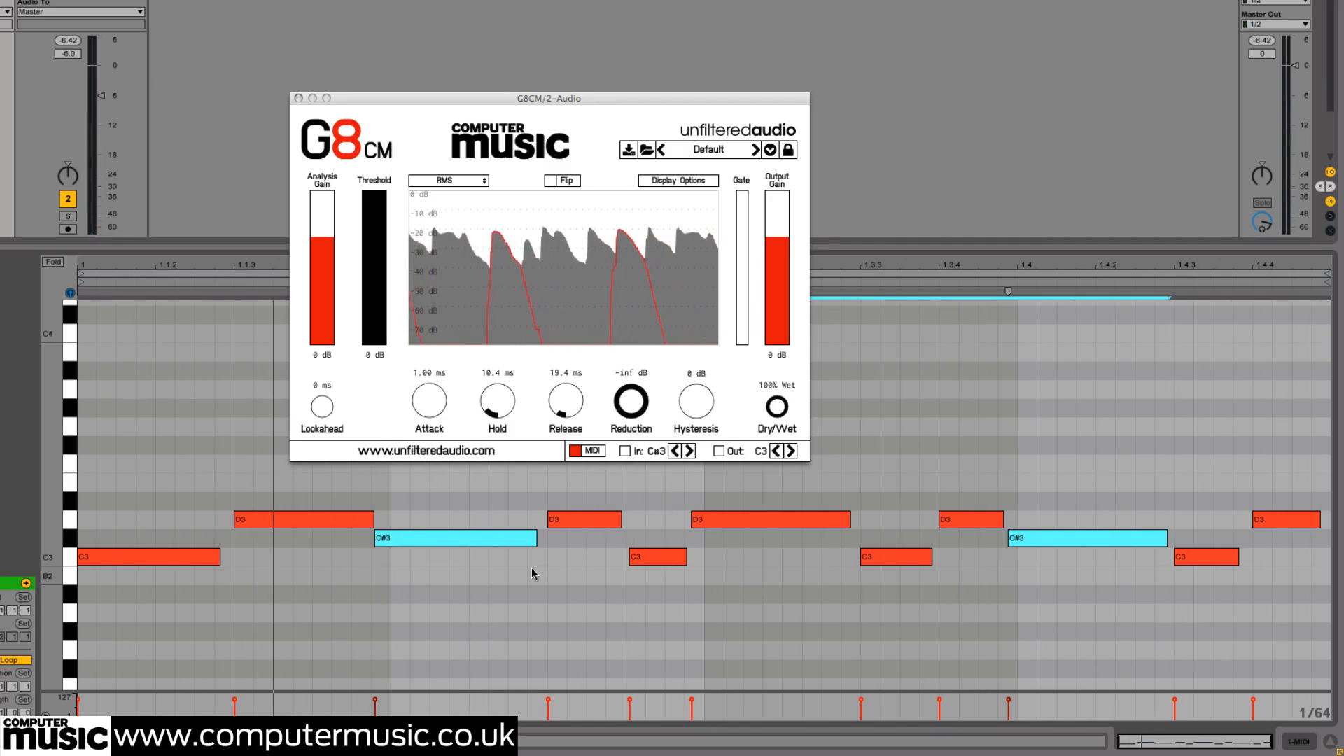
Set the MIDI input trigger note to D3 and select the D3 notes in the pattern
click(690, 450)
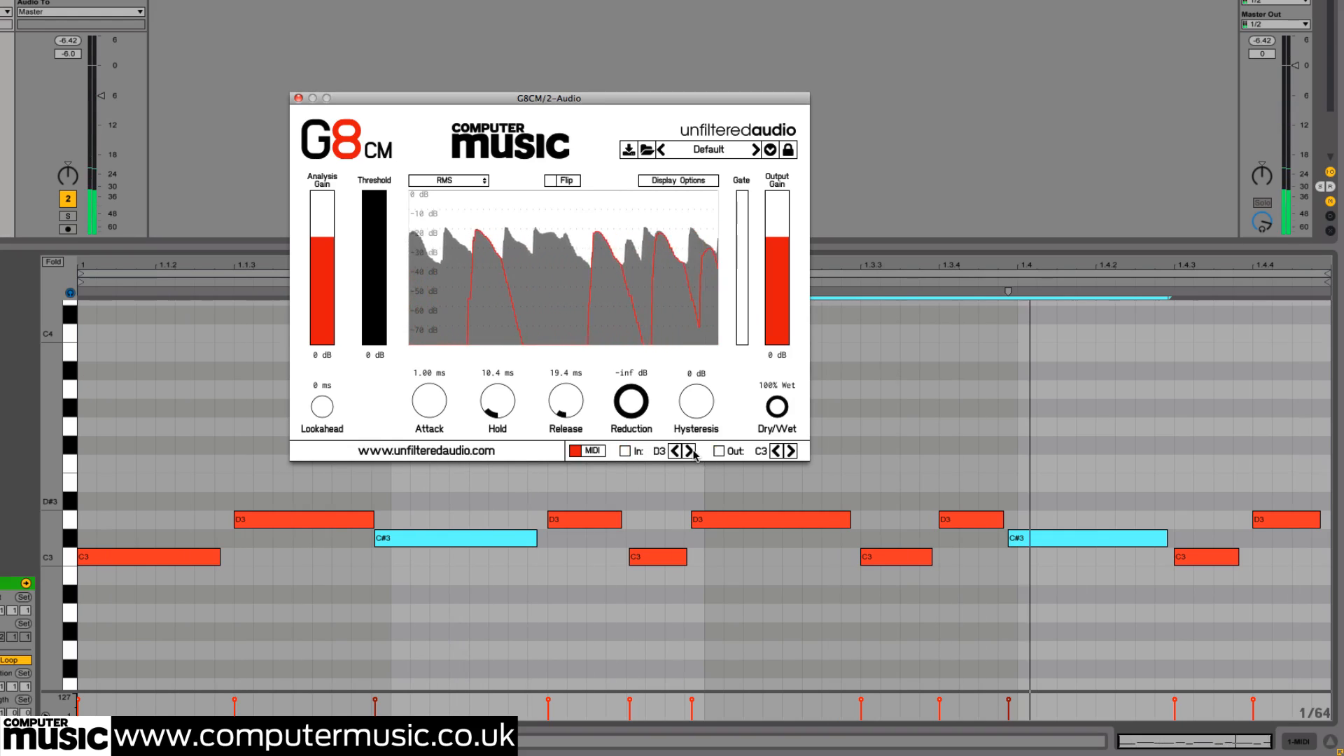
click(519, 509)
drag(519, 506, 1291, 514)
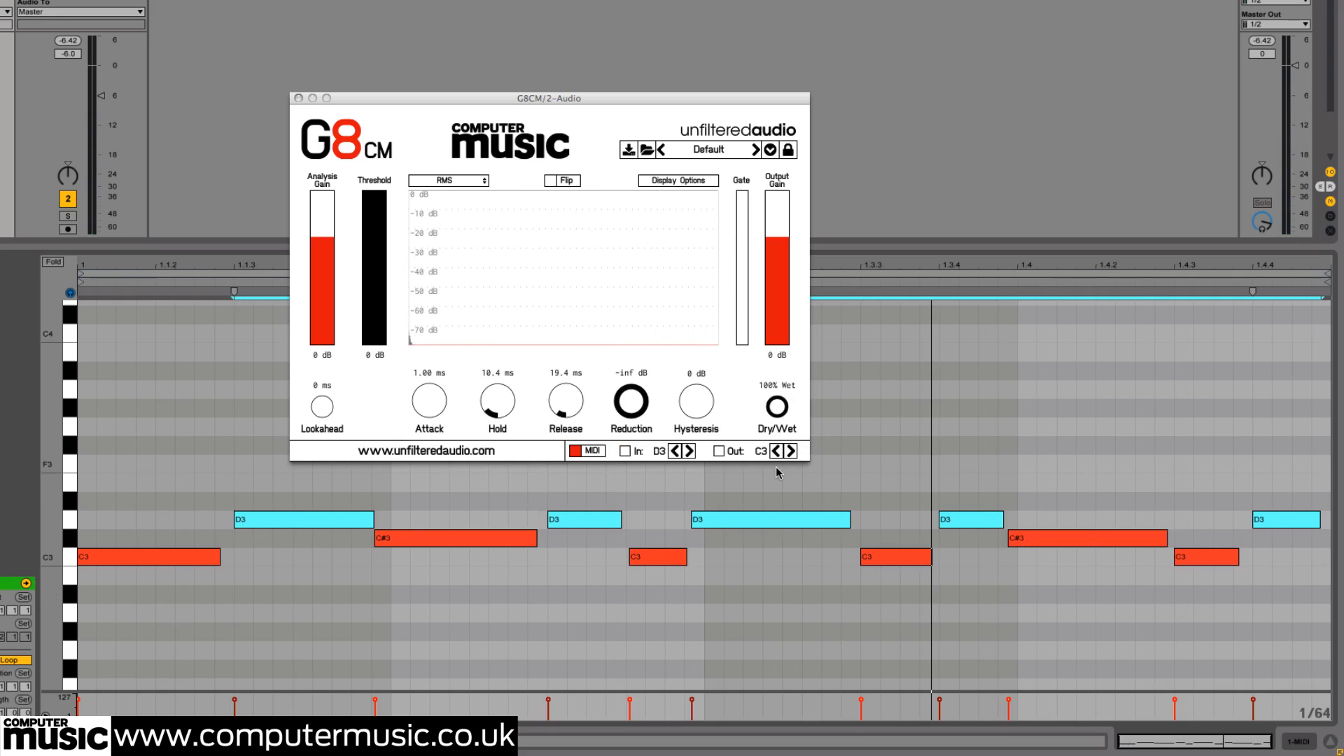
Set the MIDI input trigger note back to C3, deselect the notes and toggle playback
click(673, 451)
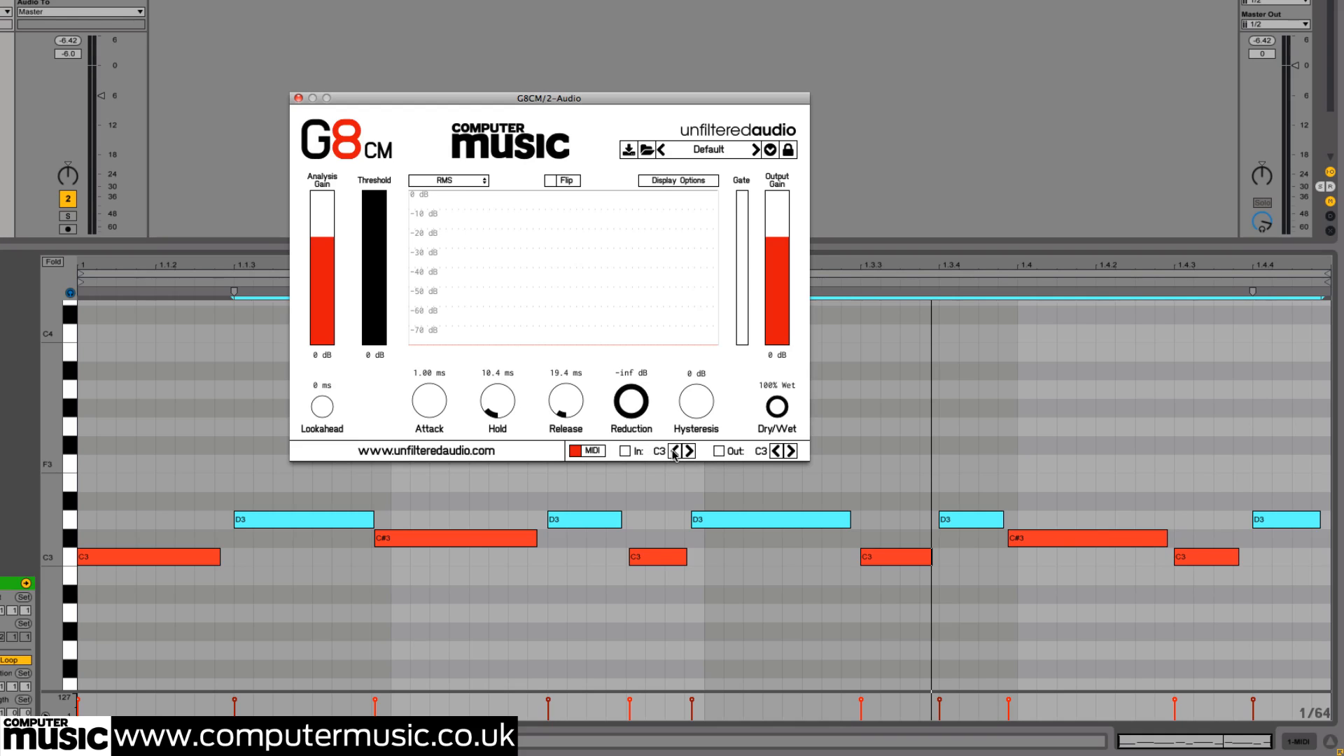
click(667, 477)
key(space)
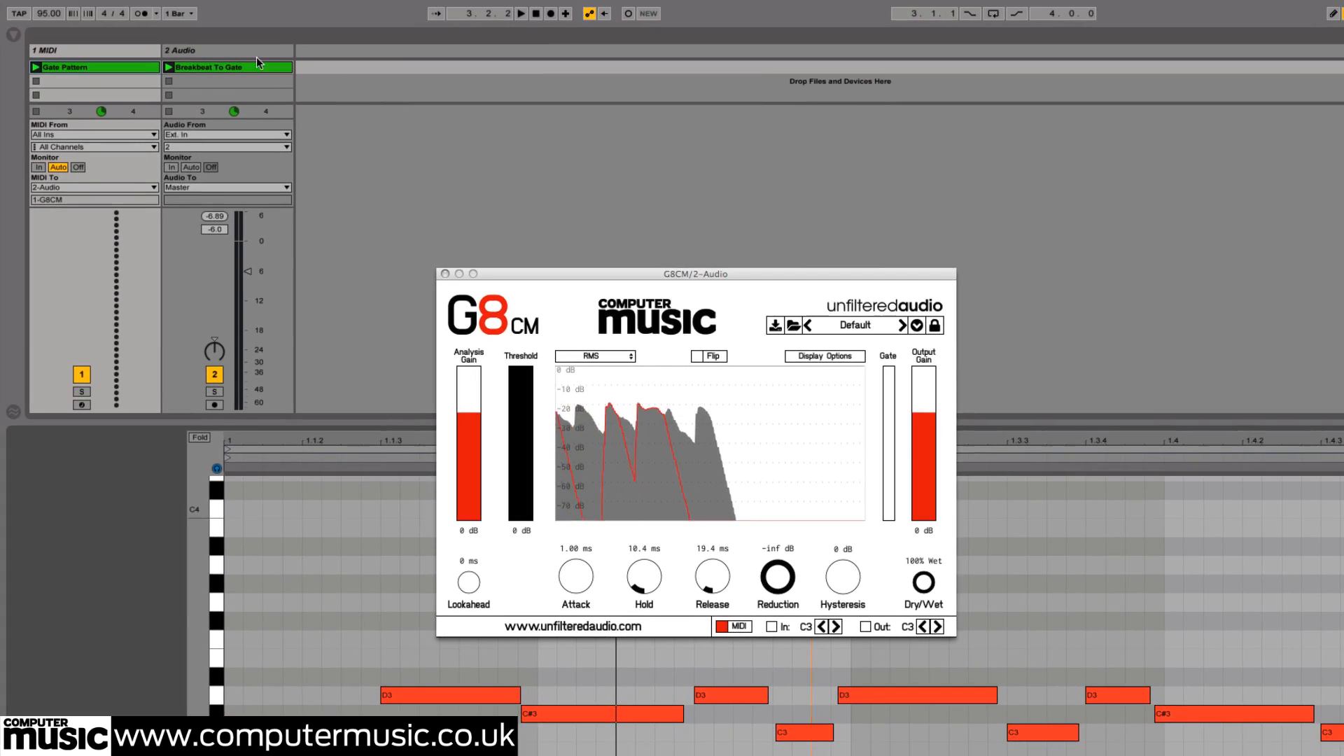
Insert a new audio track and load Pad To Gate.wav from the Finder into its first clip slot
right_click(248, 51)
click(306, 164)
key(super+Tab)
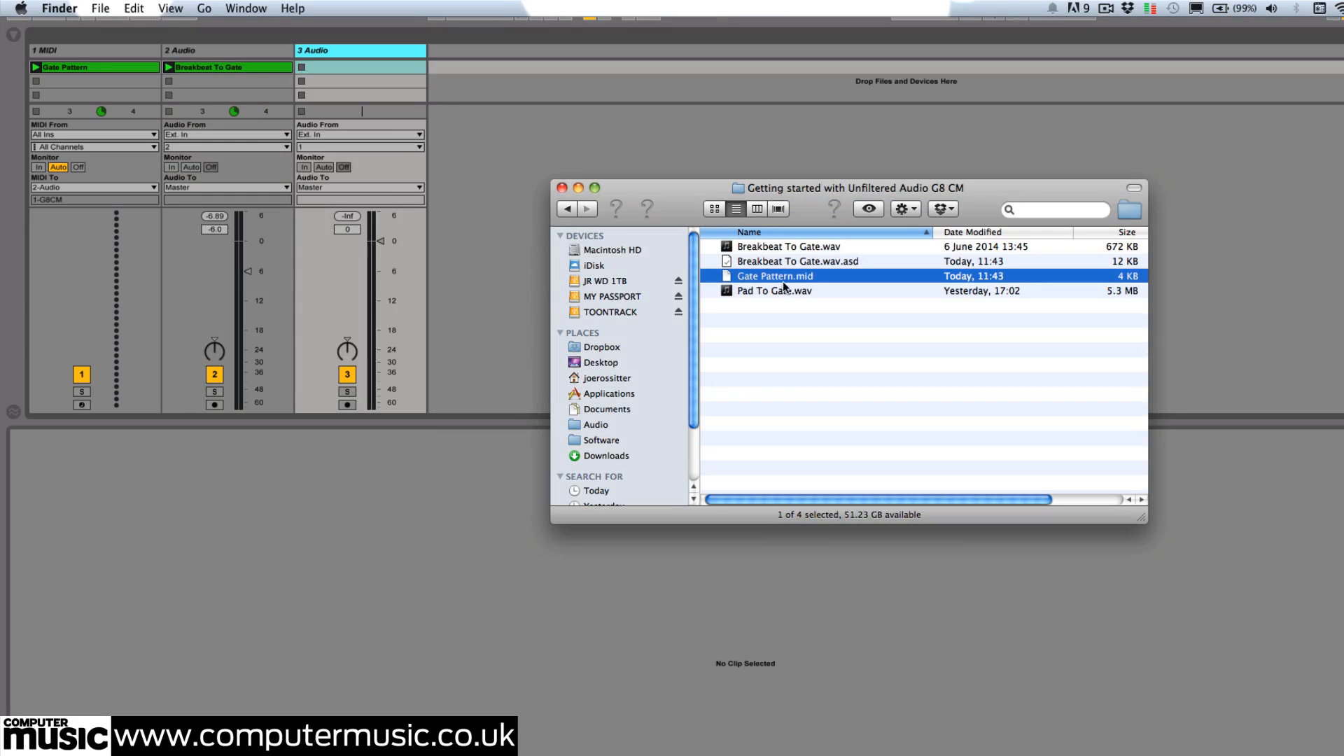
click(763, 292)
drag(490, 143, 353, 67)
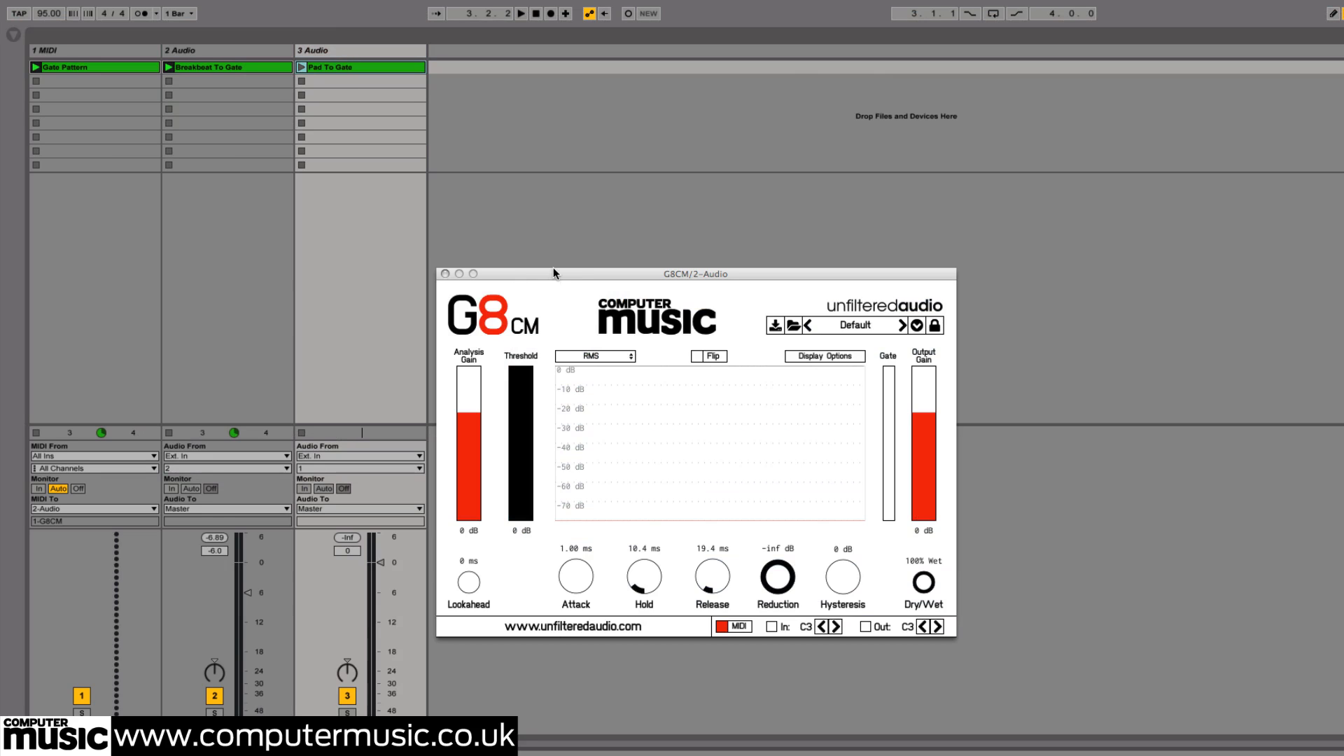
Copy the G8CM plug-in from the breakbeat track onto the new pad track and arrange both plug-in windows side by side
click(553, 268)
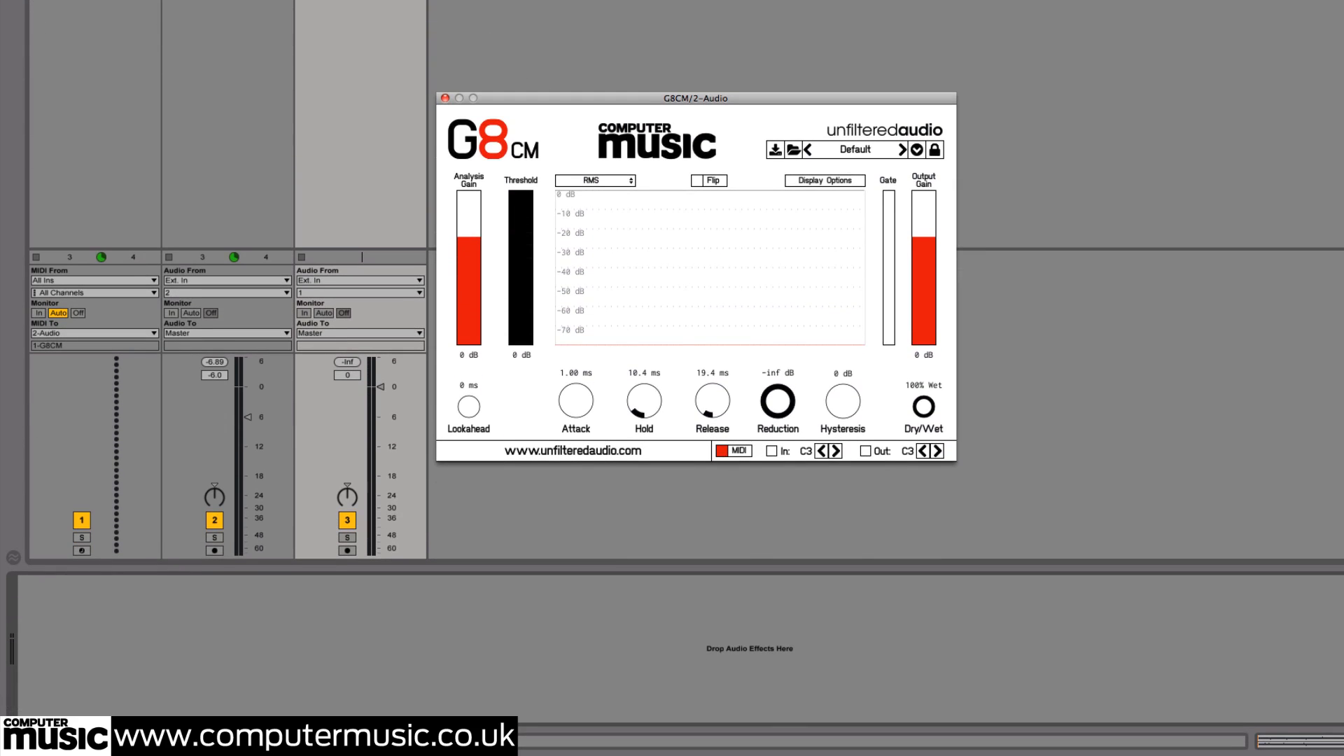
click(257, 103)
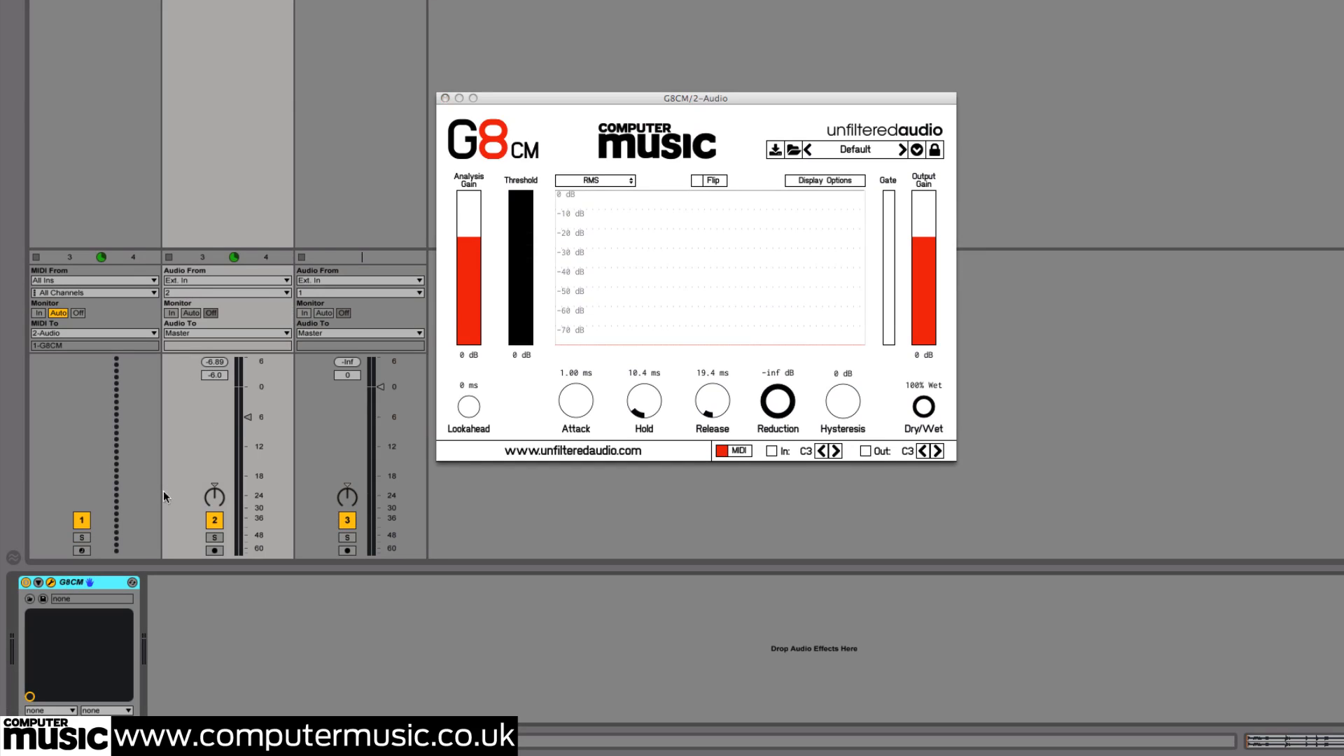
click(362, 257)
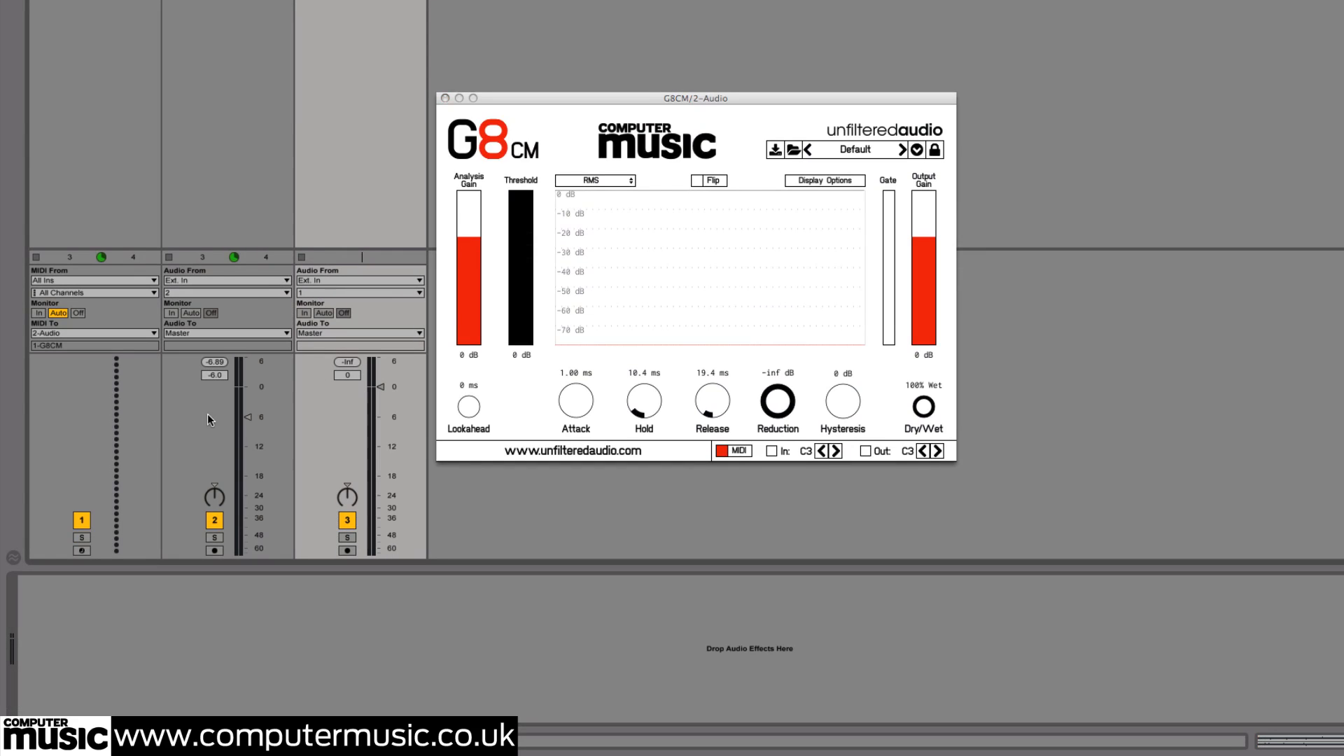
key(ctrl+v)
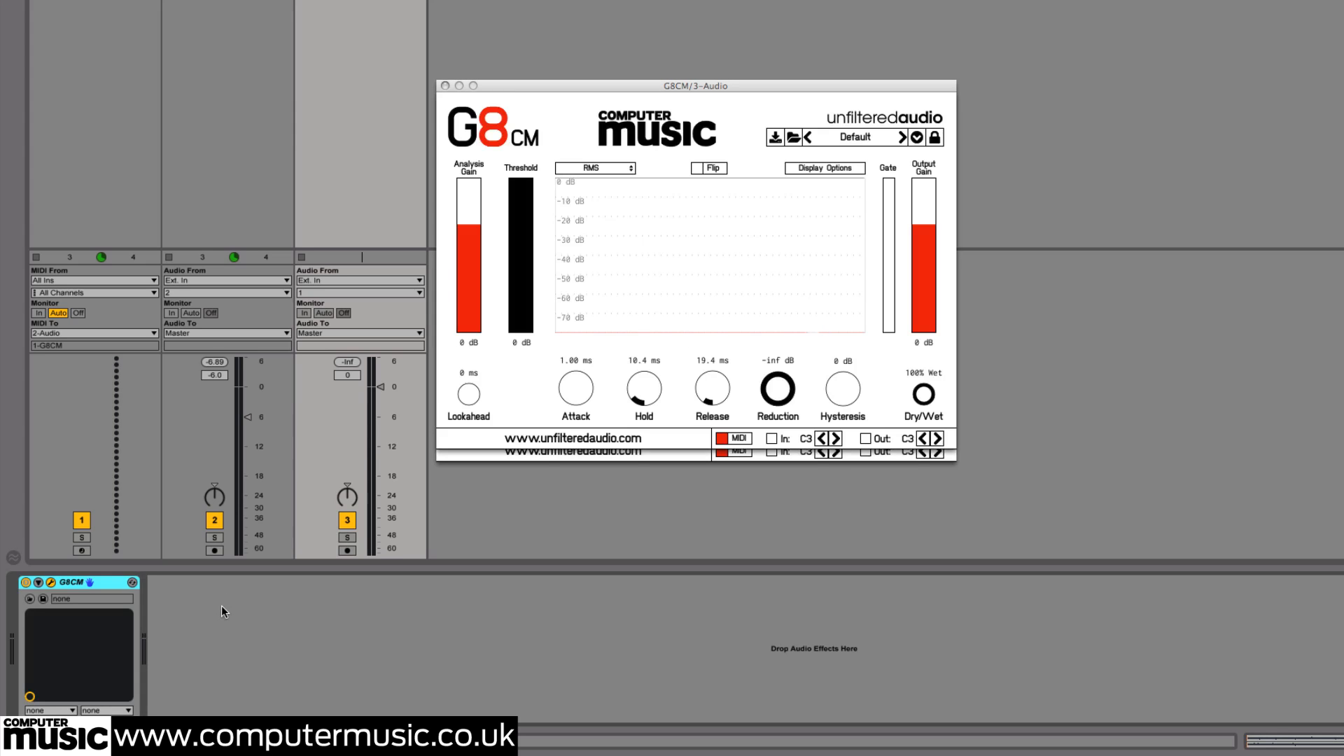
drag(511, 82, 900, 83)
drag(761, 96, 627, 84)
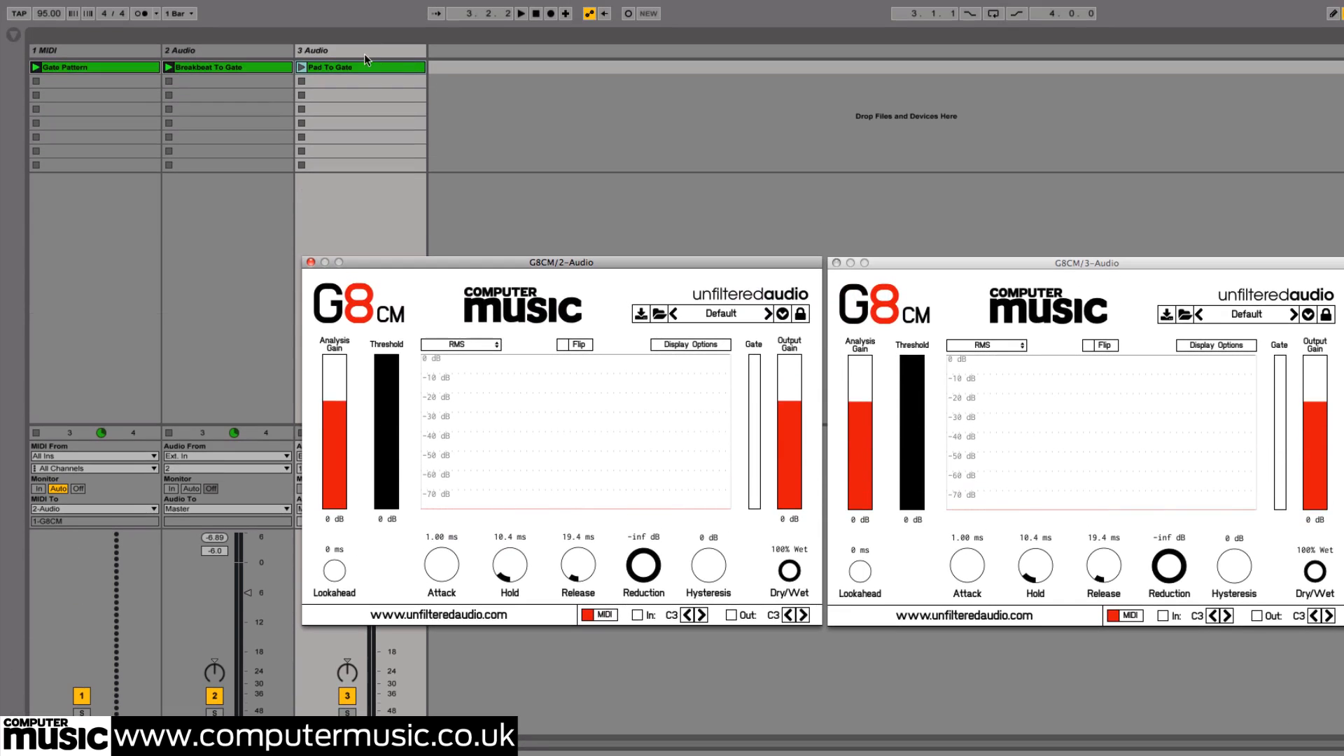
Insert a new MIDI track between the breakbeat and pad tracks
right_click(254, 51)
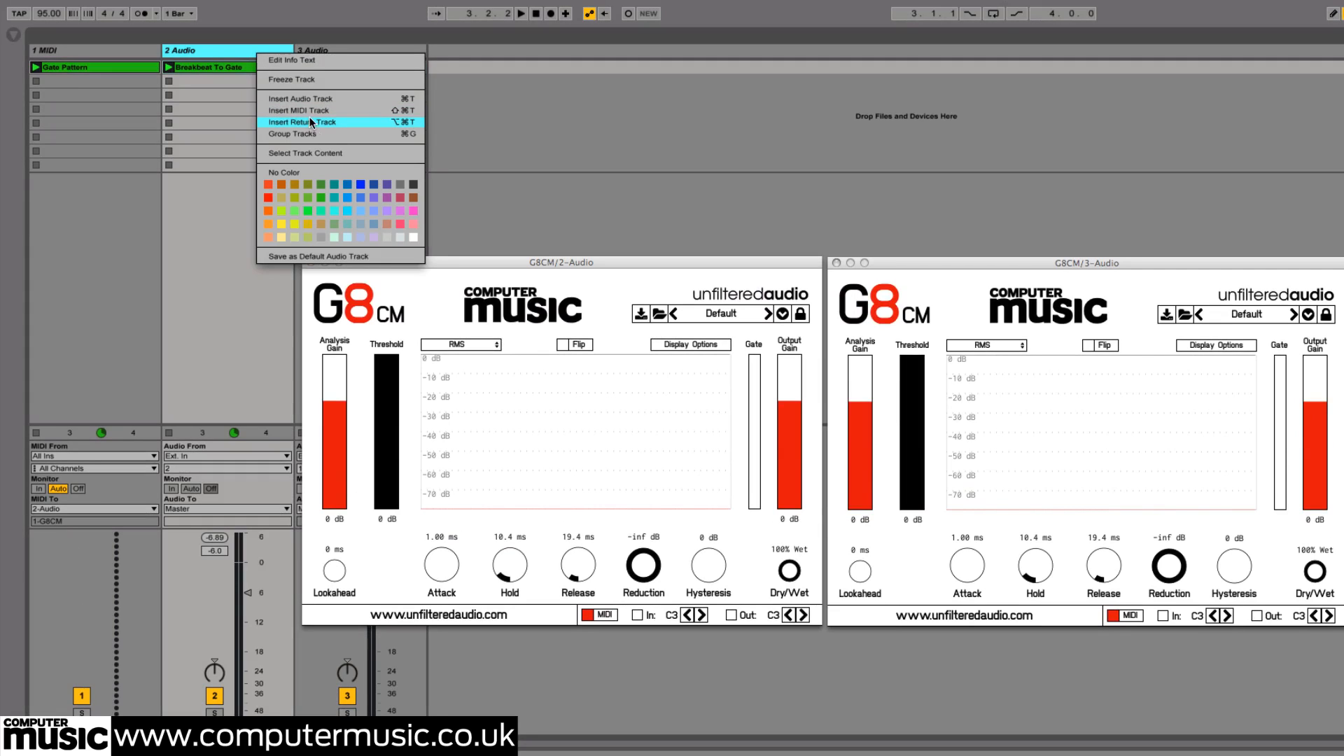
click(308, 112)
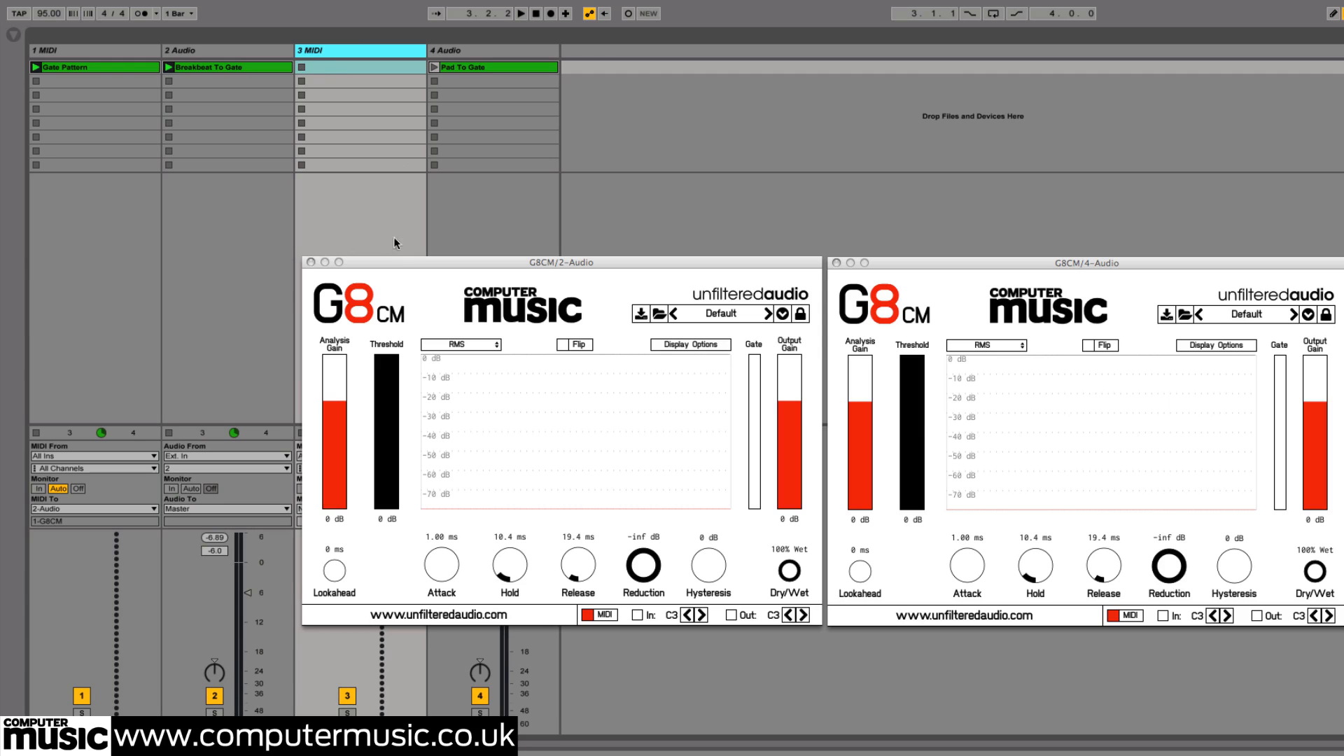
drag(399, 259, 679, 347)
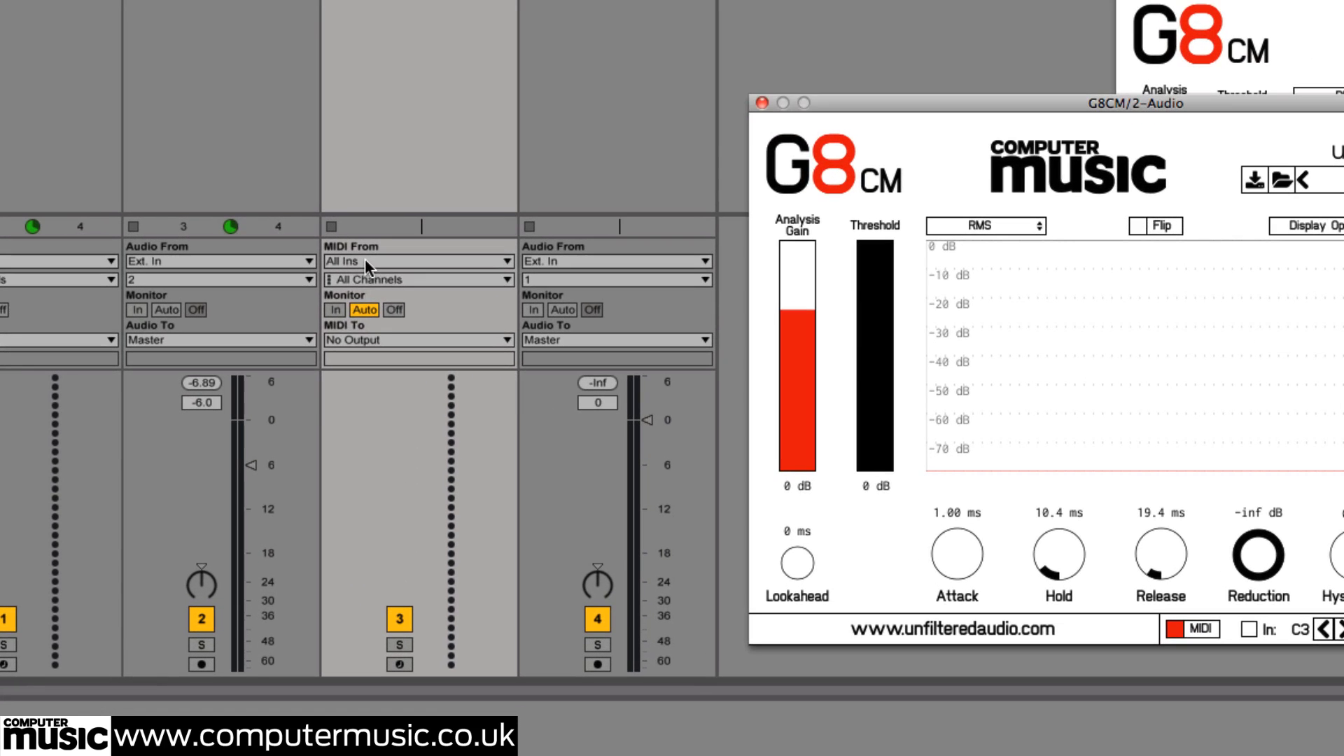
Route the MIDI track's input from 2-Audio's G8CM and its output to the 1-G8CM plug-in on 4-Audio
click(324, 455)
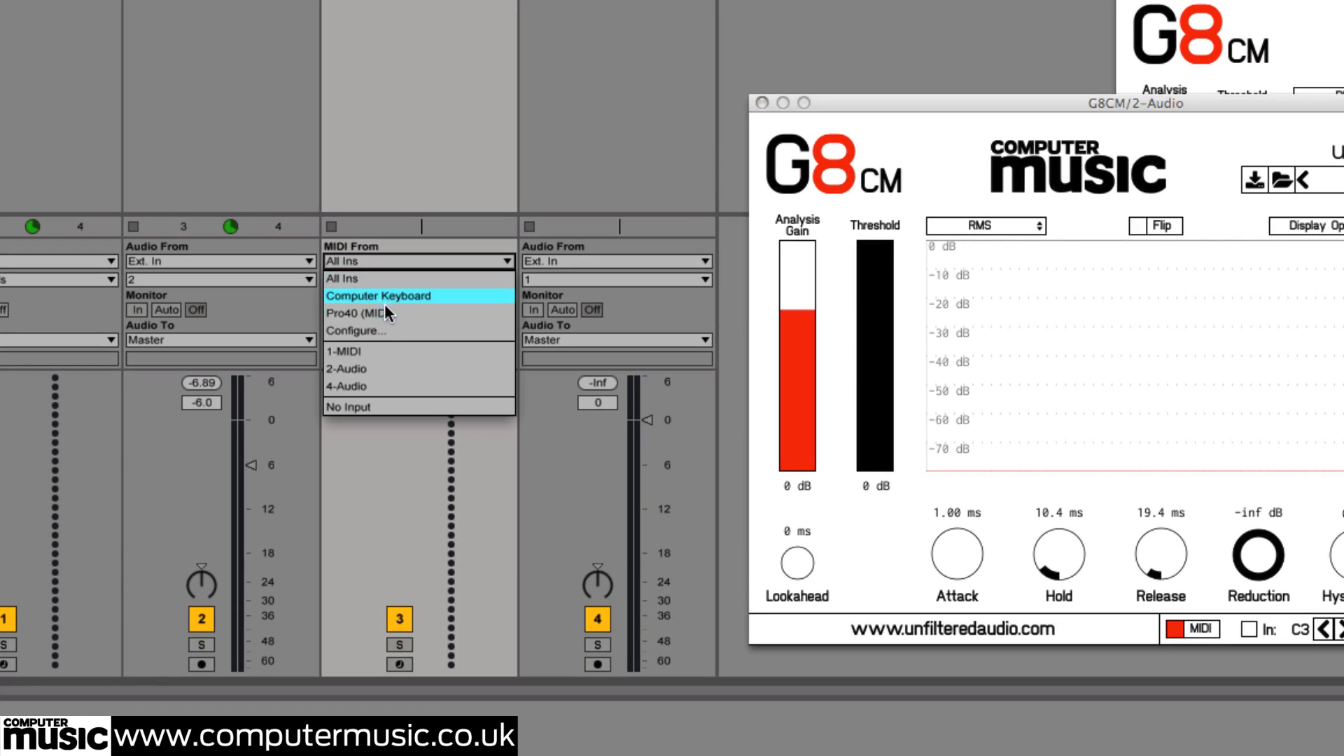
click(371, 369)
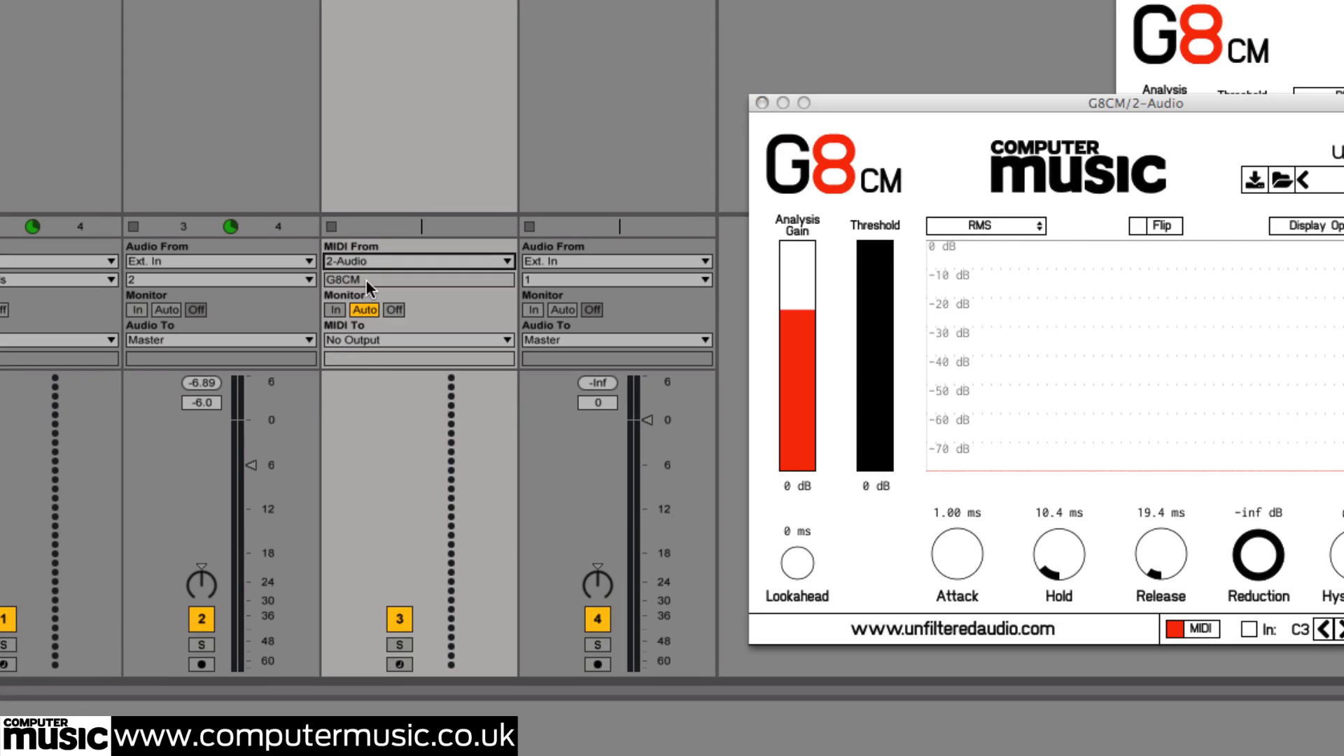
click(375, 338)
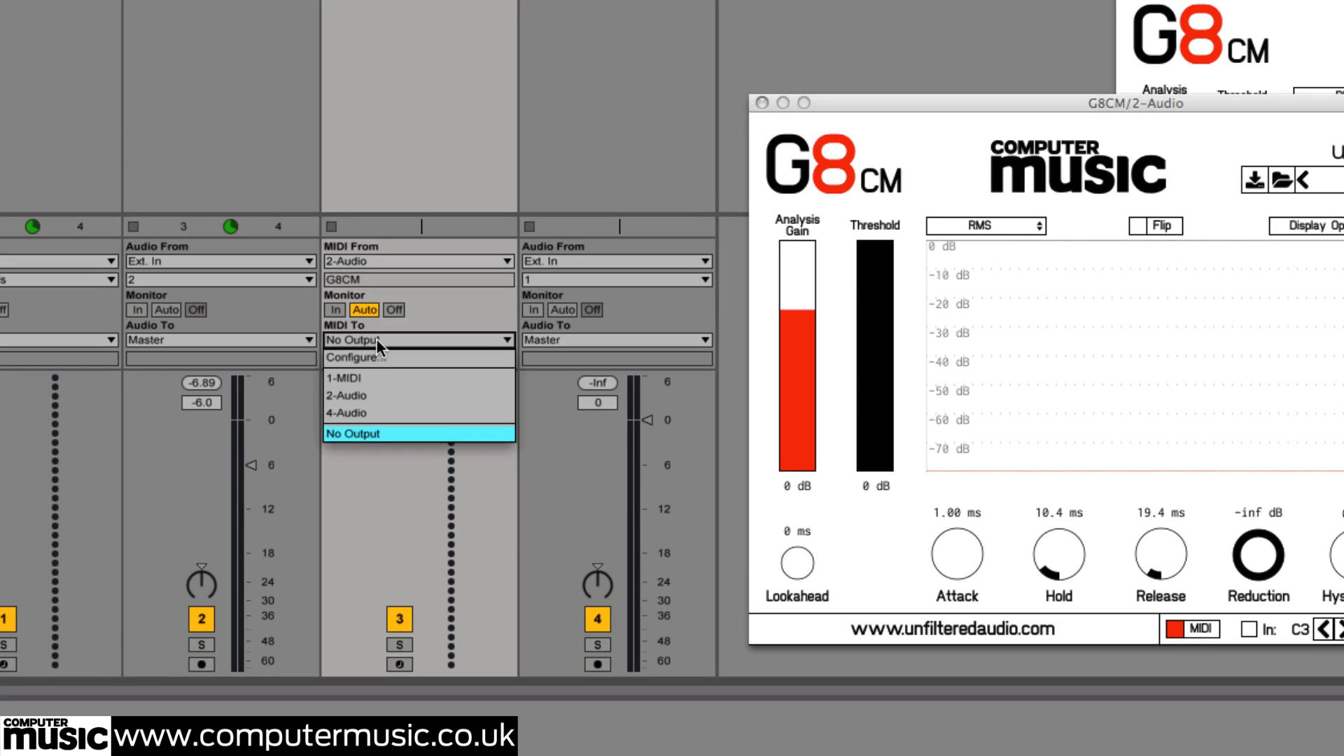
click(381, 412)
click(366, 357)
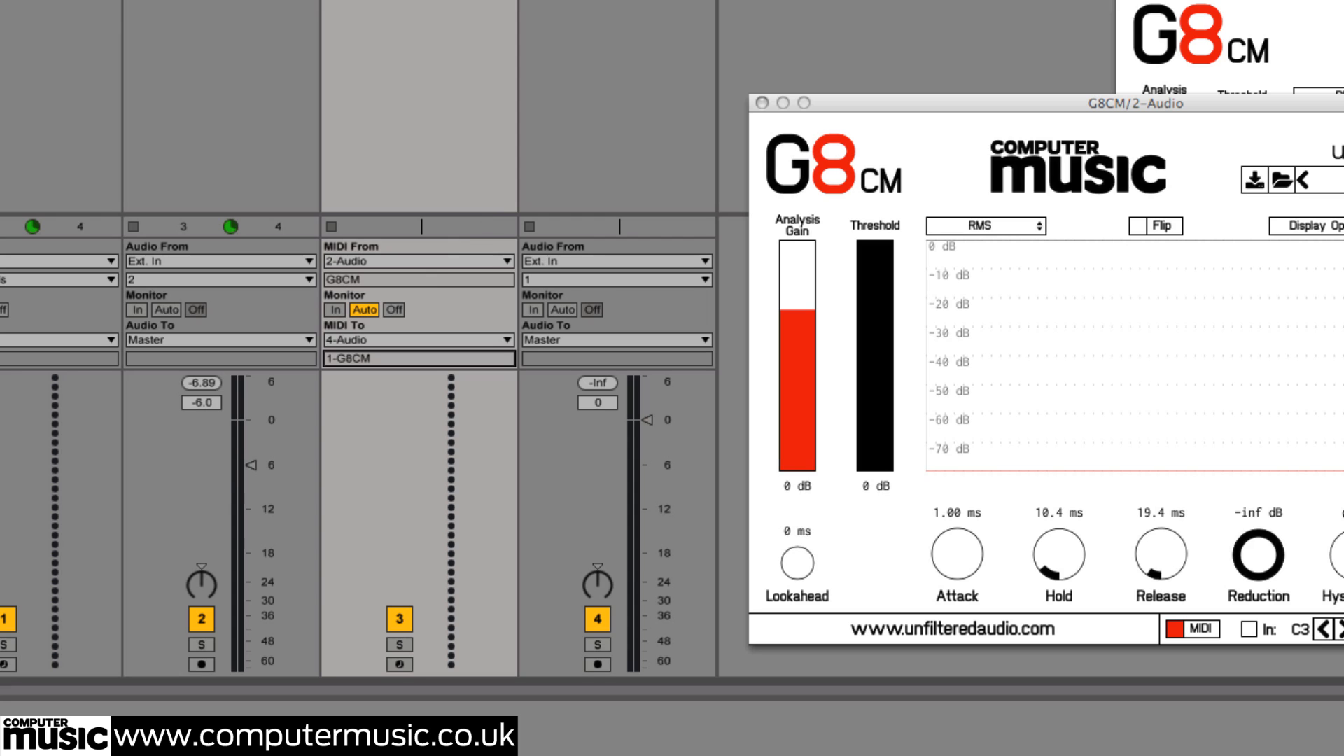
Start playback and set the MIDI track's monitoring to In
key(space)
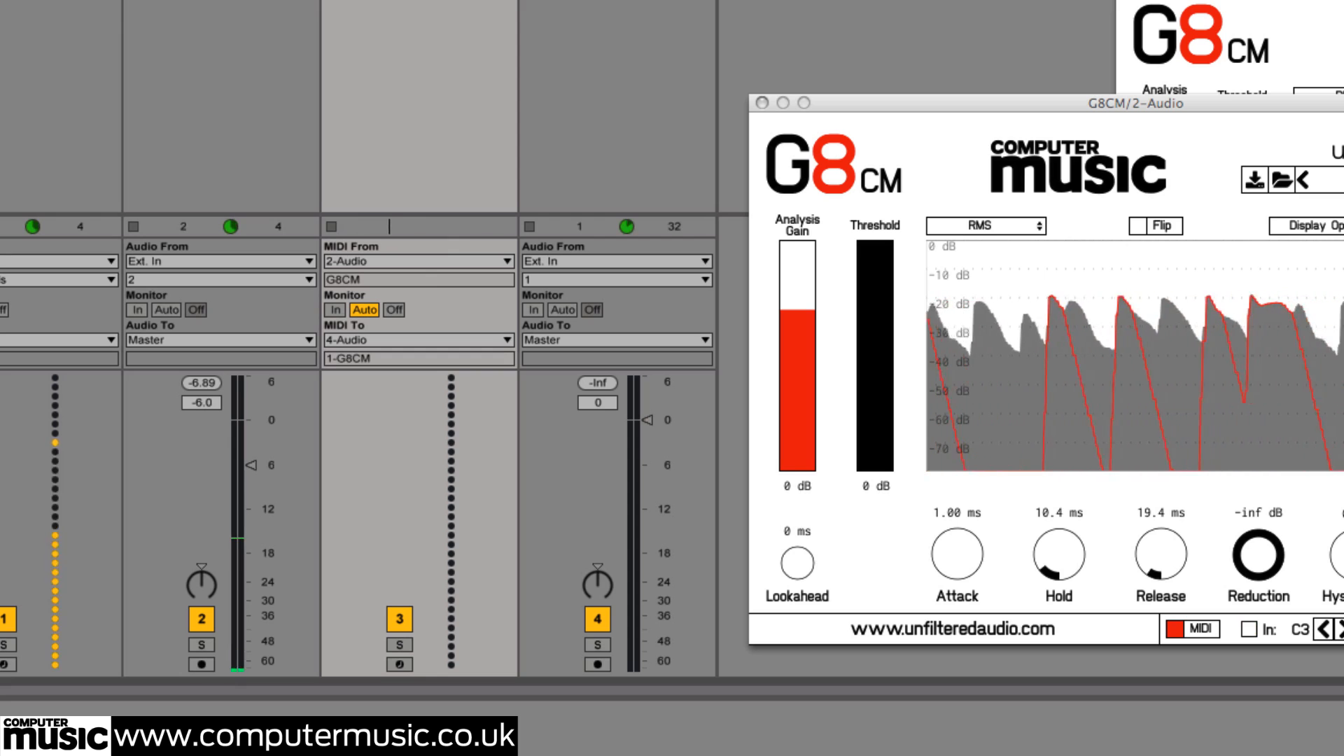
click(336, 309)
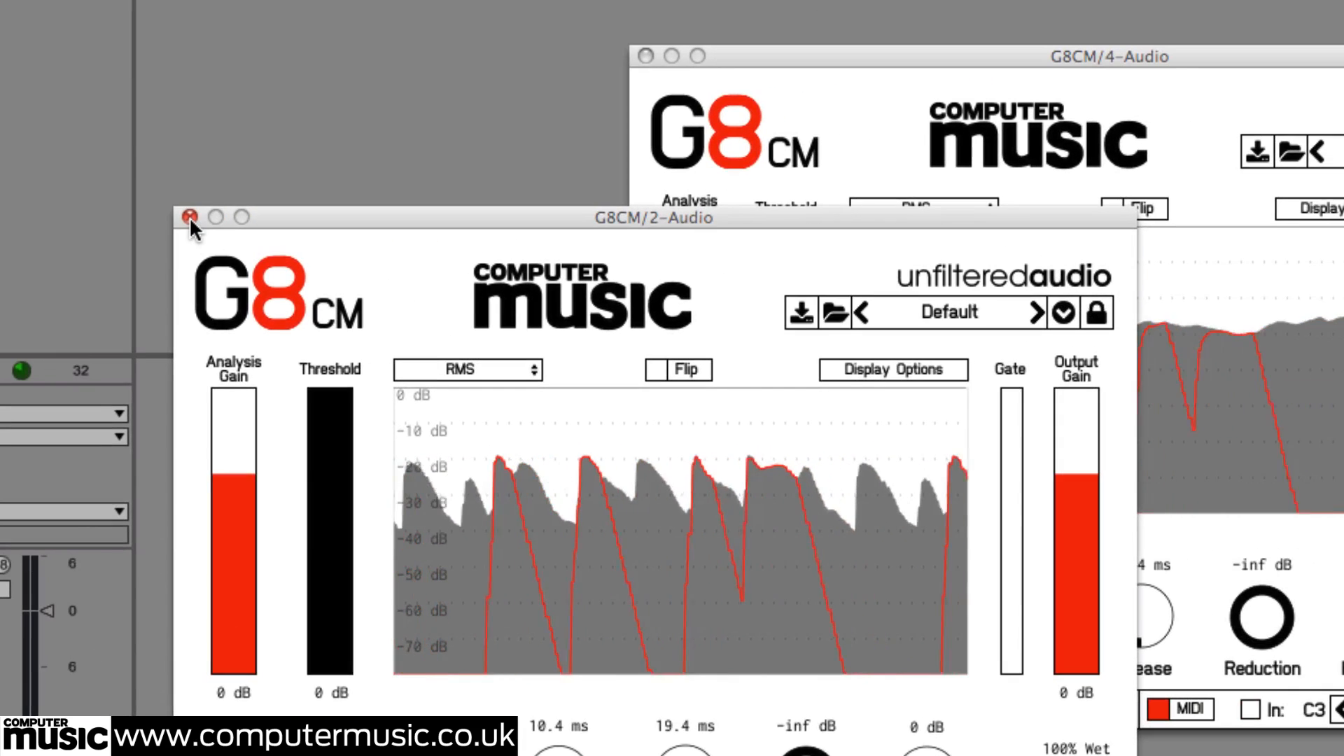
Bring the pad track's G8CM window forward, enlarge it, and enable the Flip option
click(761, 103)
drag(796, 55, 362, 21)
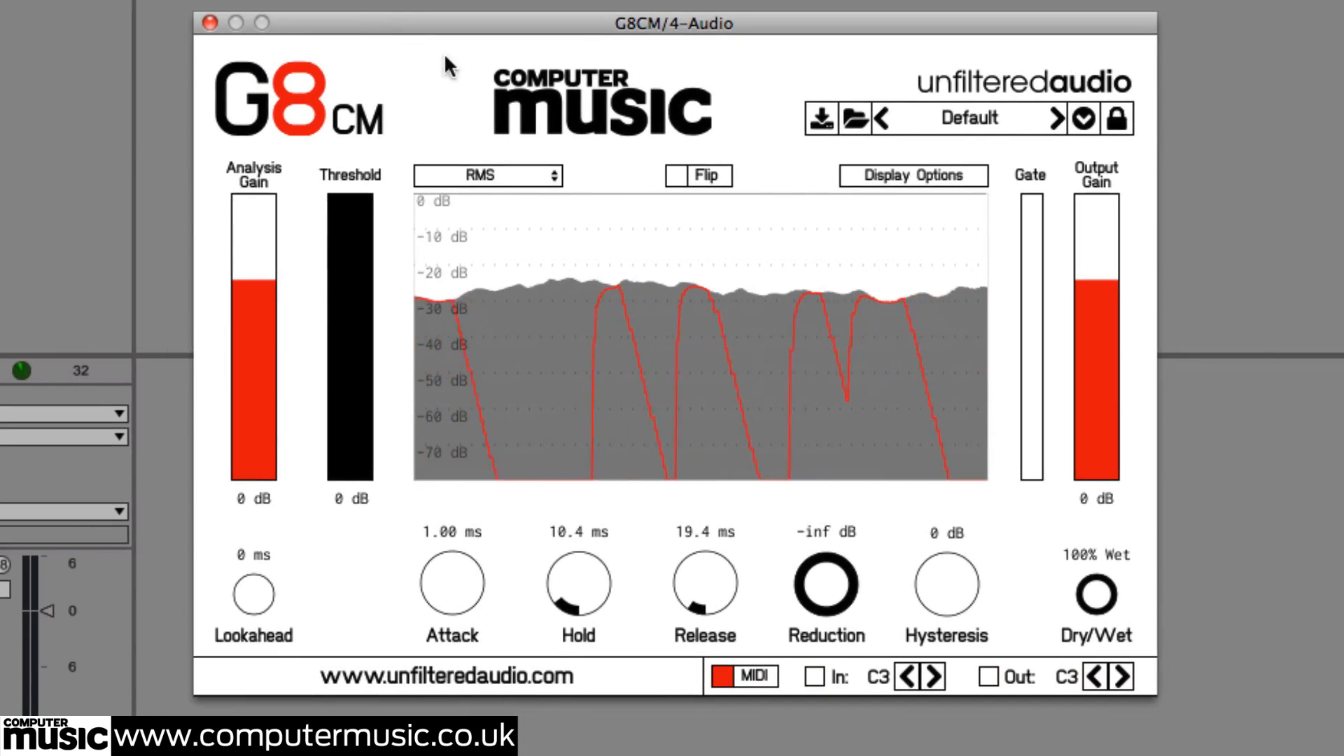
click(673, 174)
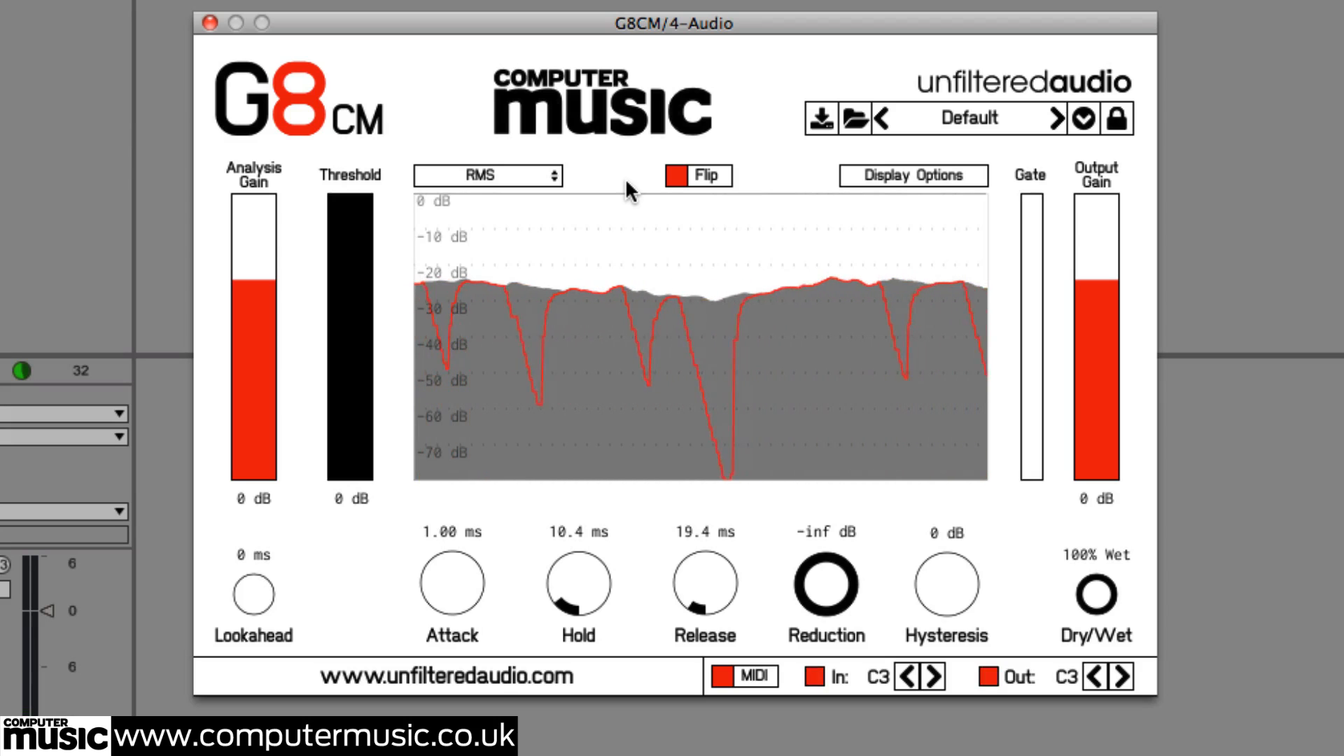
Set the pad gate's Hold to 2.89 ms, Release to 278 ms and Attack to 142 ms
mouse_move(594, 564)
mouse_down()
mouse_move(587, 498)
mouse_move(590, 589)
mouse_up()
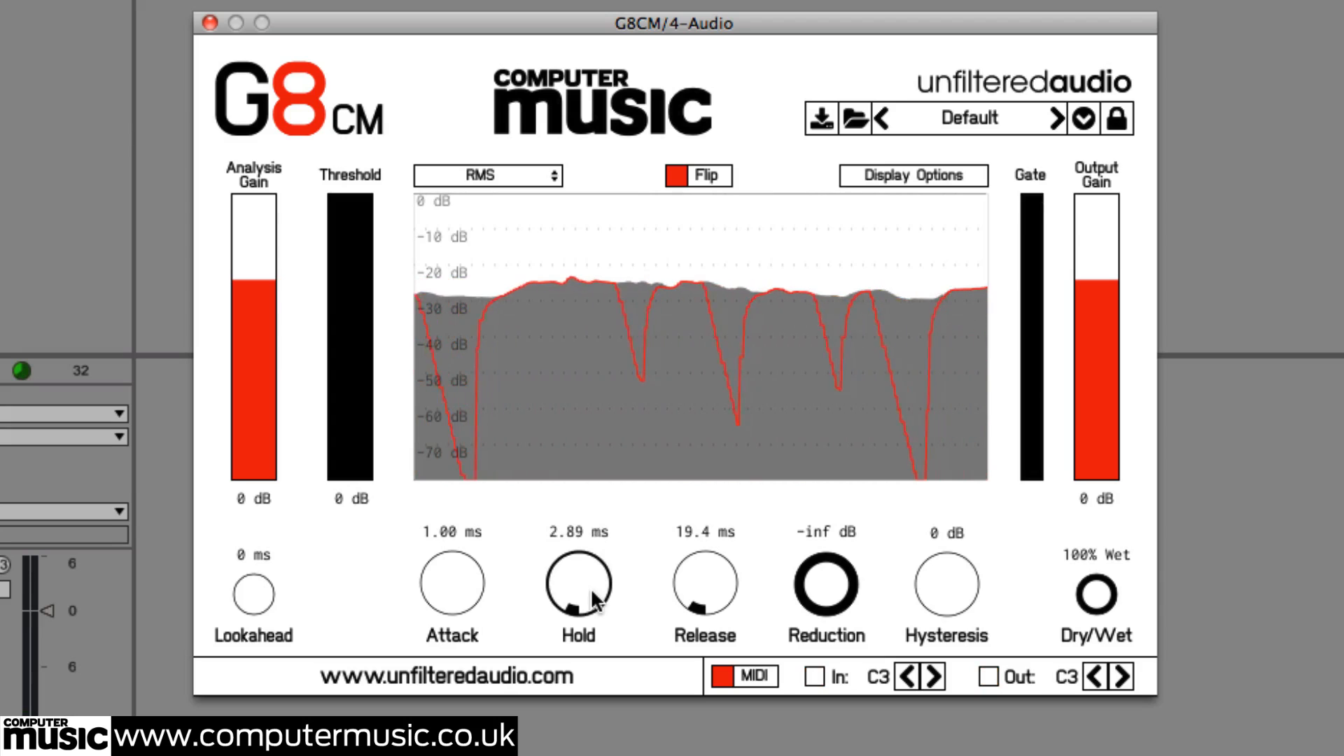
drag(717, 578, 712, 480)
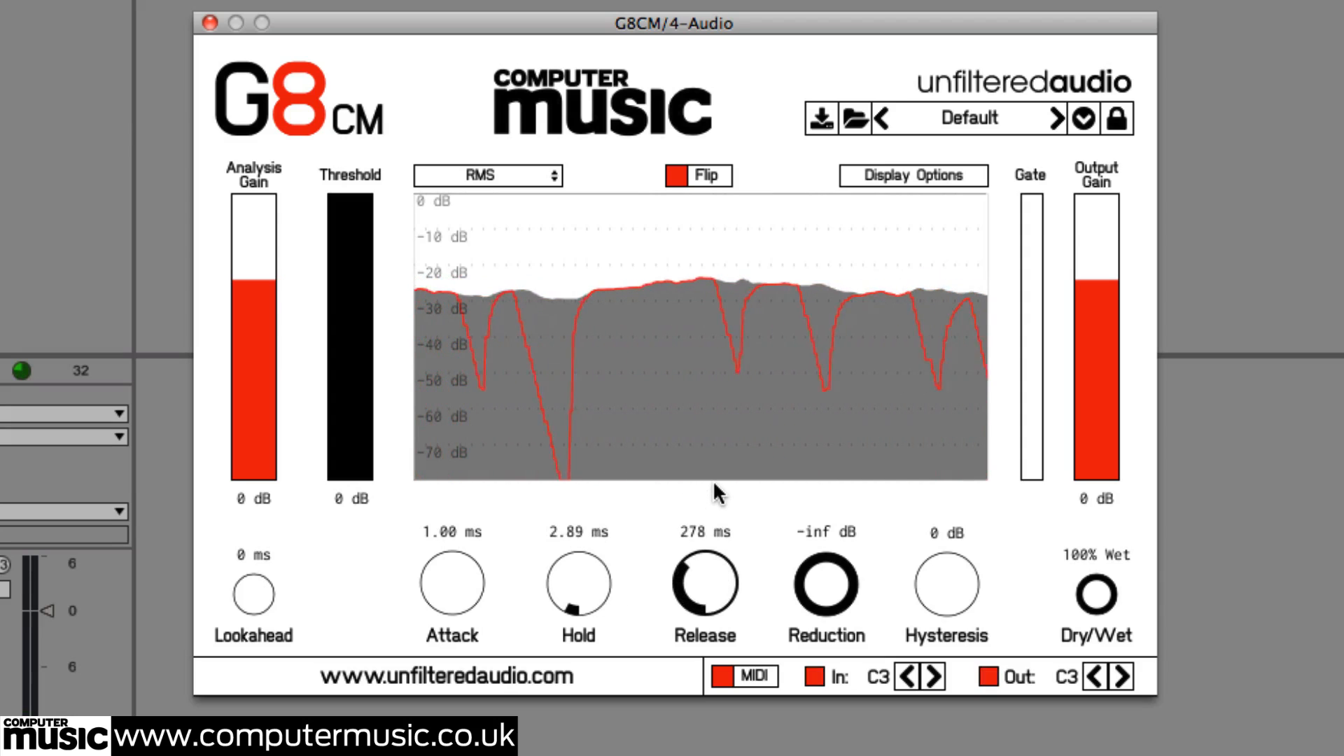
drag(475, 581, 476, 403)
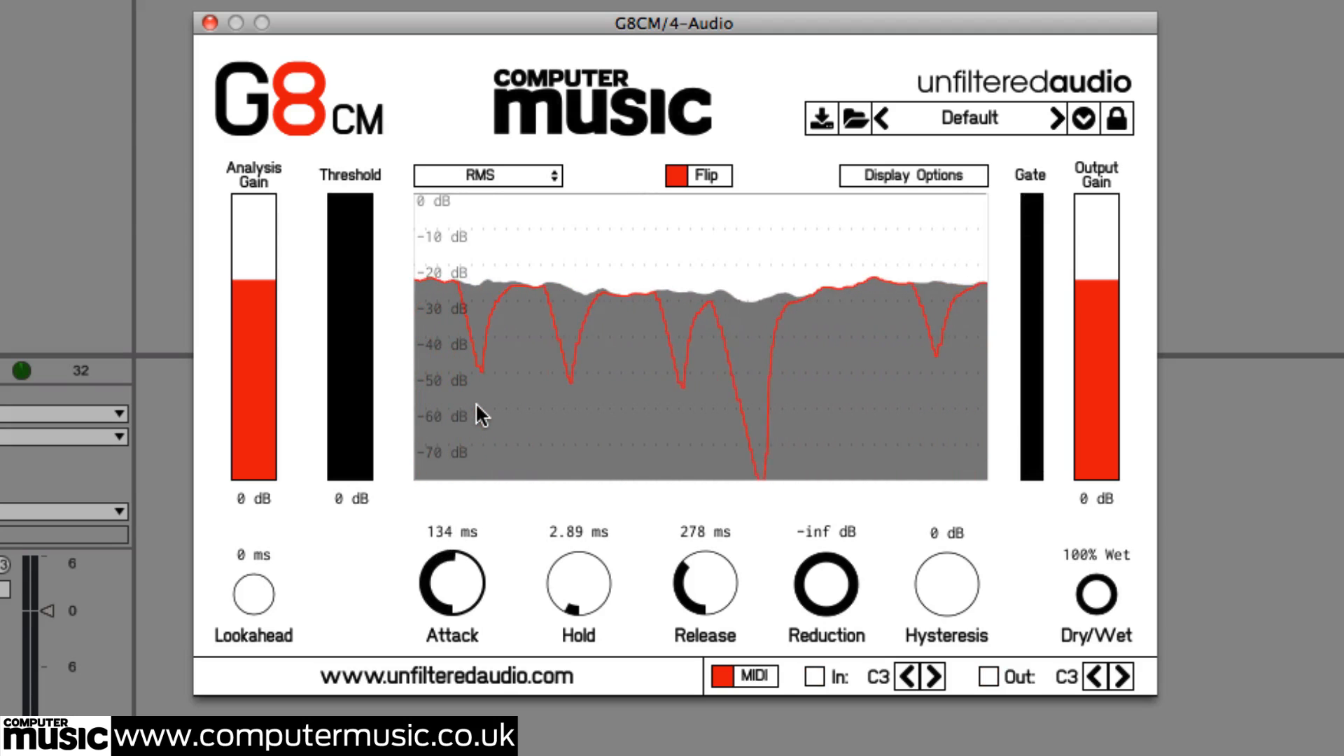
drag(452, 570, 453, 566)
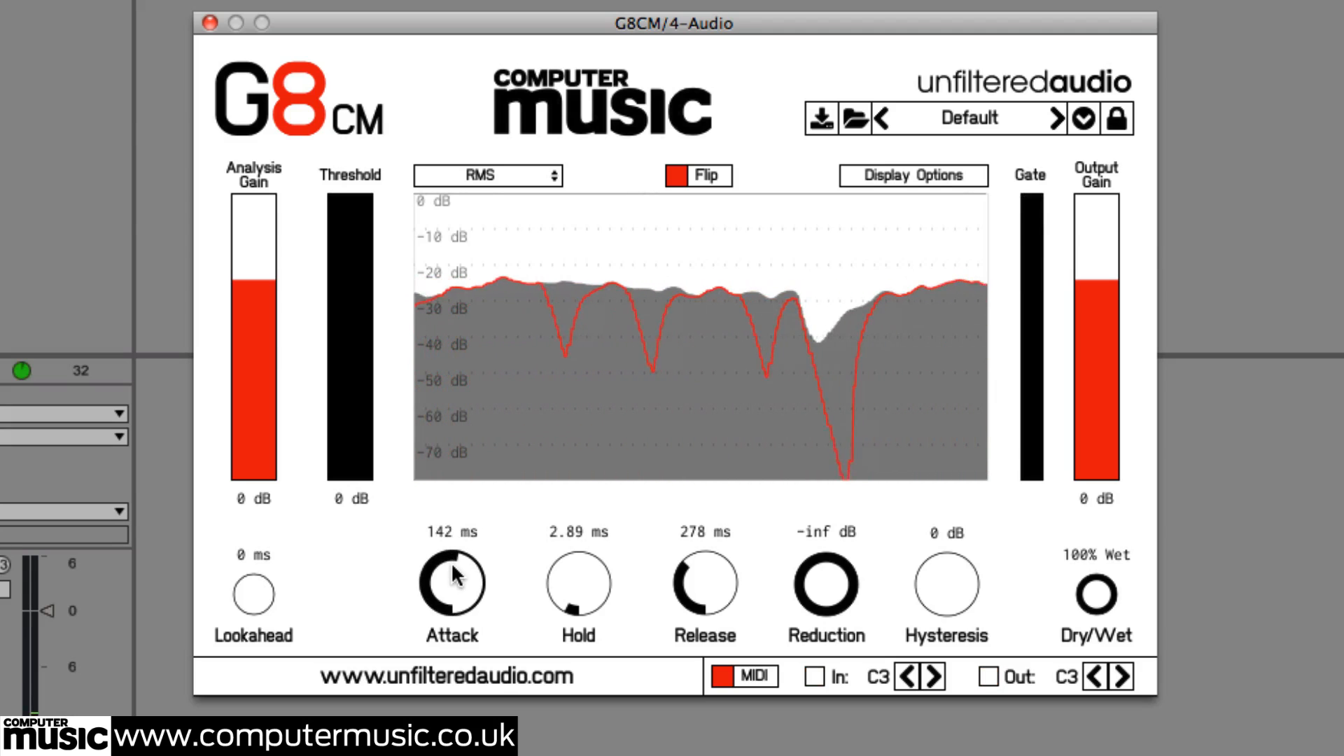